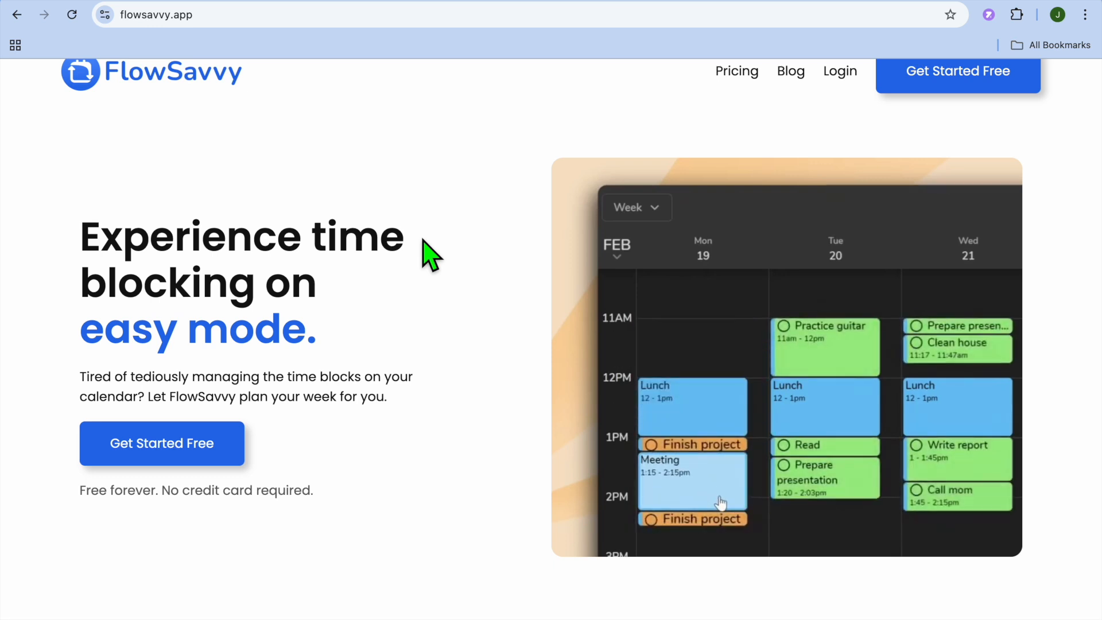
Scroll the FlowSavvy page, get started free, and dismiss the welcome to show the Feb 13–19 calendar.
scroll(431, 256, down, 1)
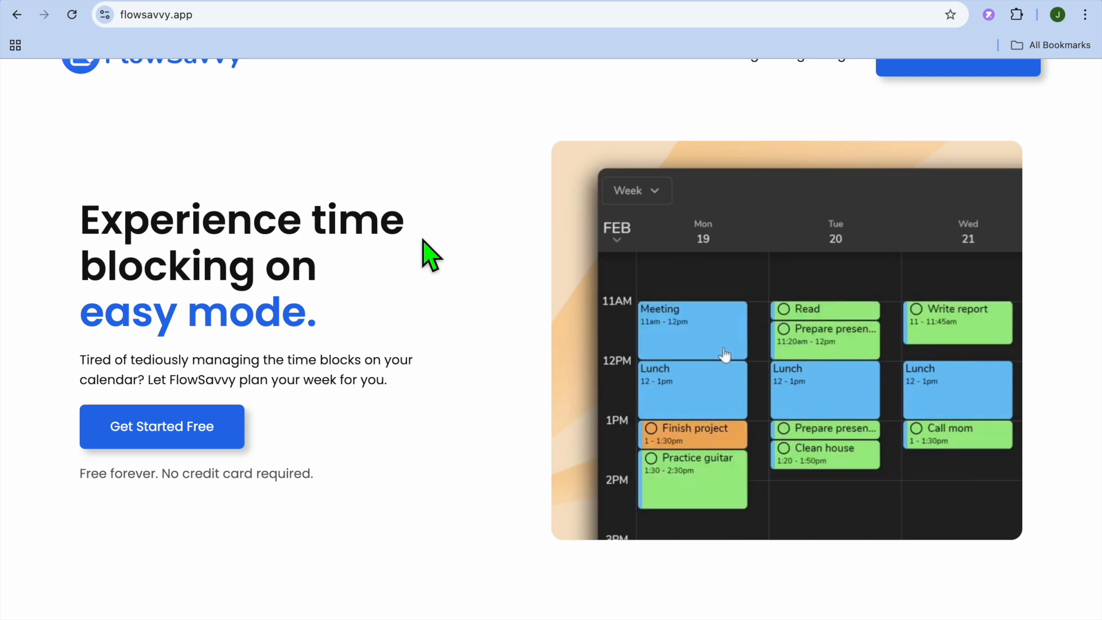
scroll(430, 255, down, 1)
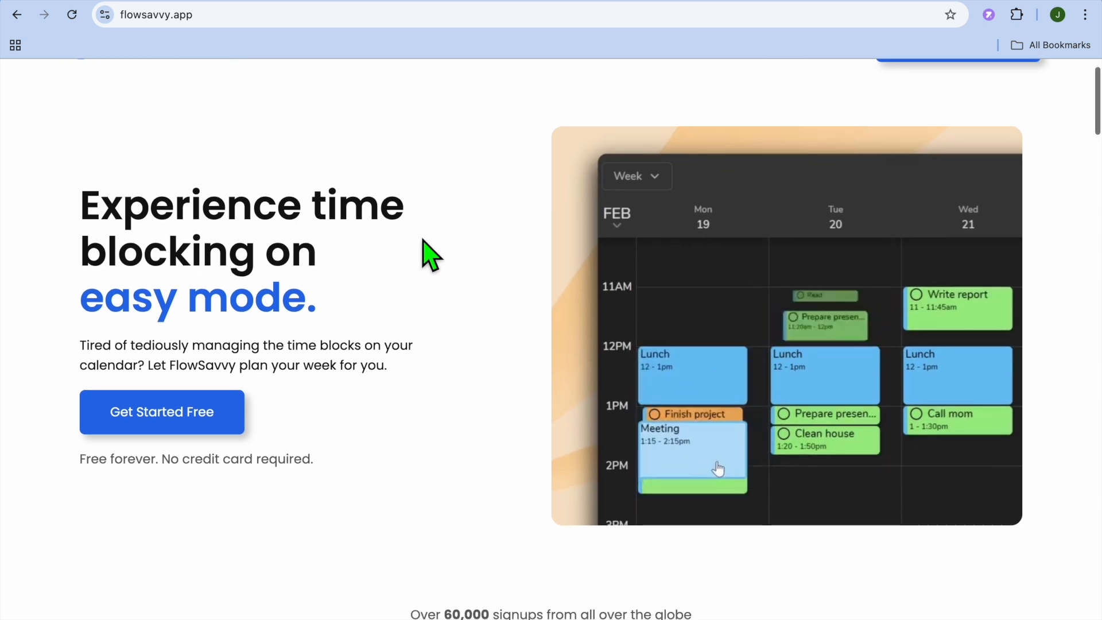
scroll(430, 255, down, 3)
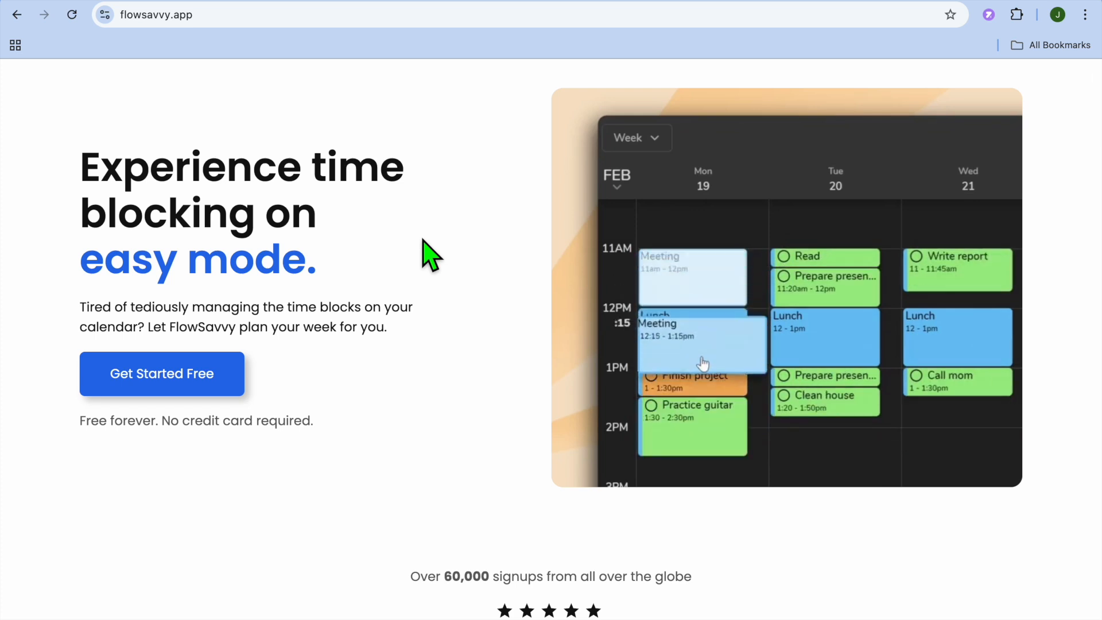
scroll(430, 255, up, 2)
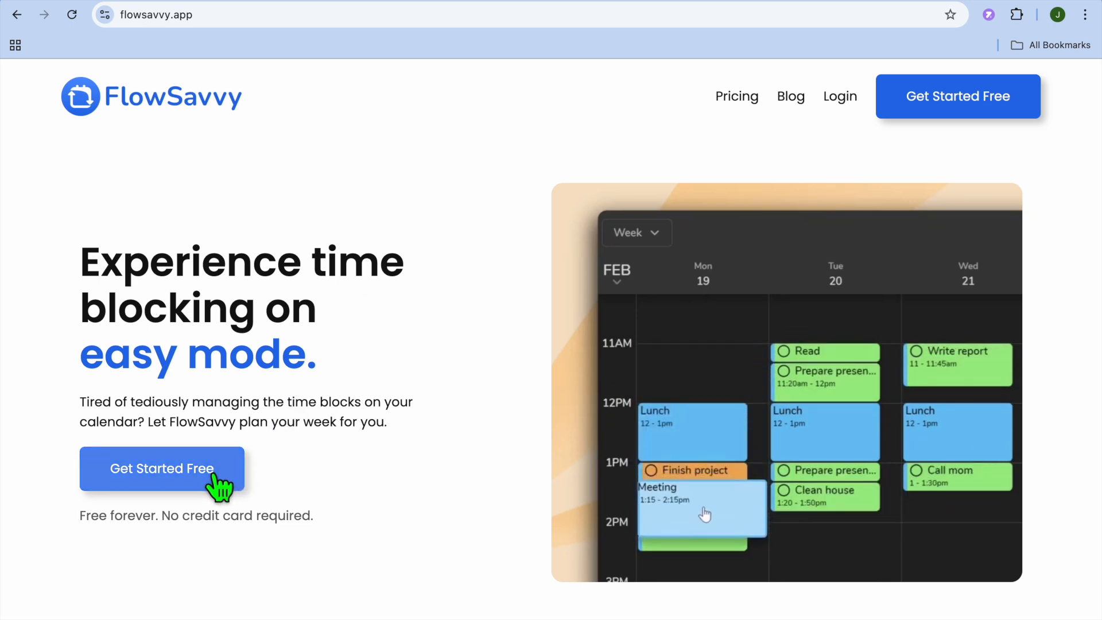
click(908, 3)
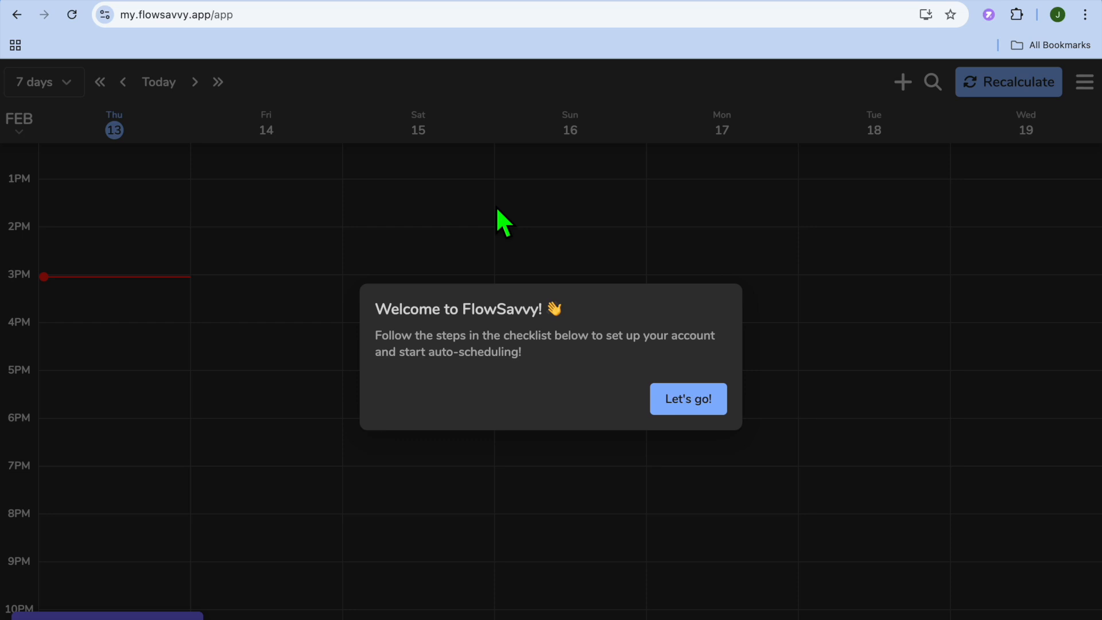
click(702, 406)
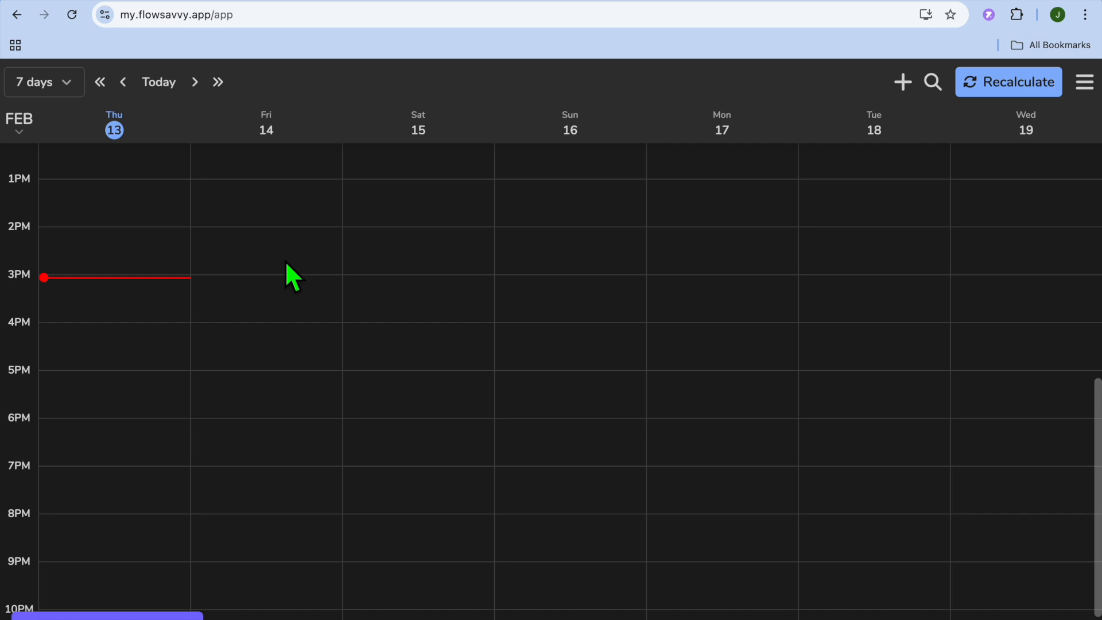
Create a new task titled 'record video' with a 1 hr duration.
click(911, 88)
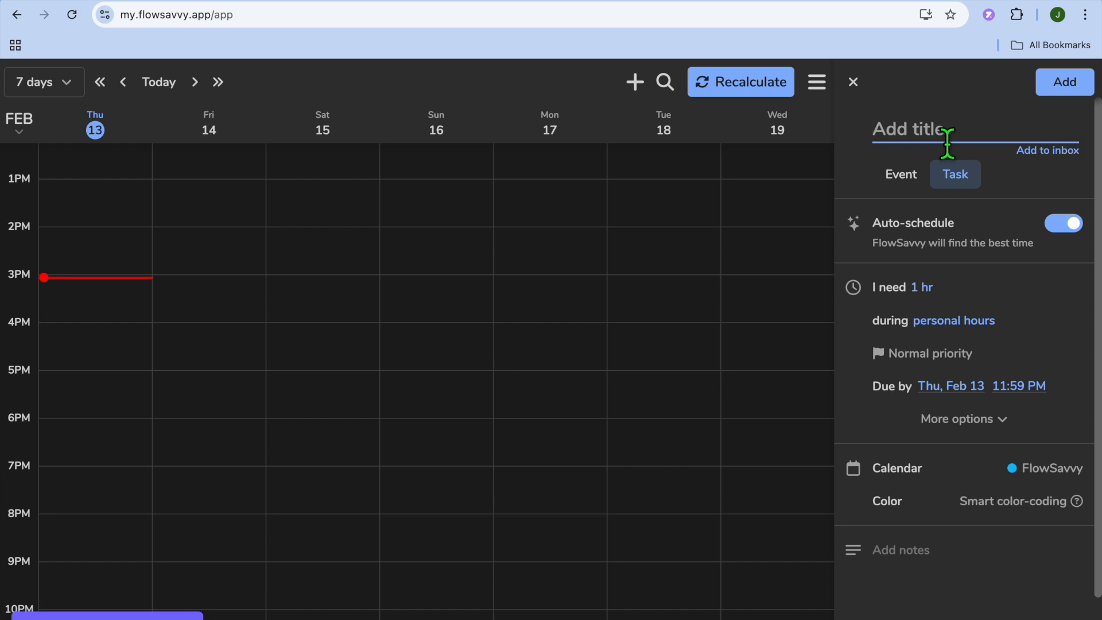
text(re)
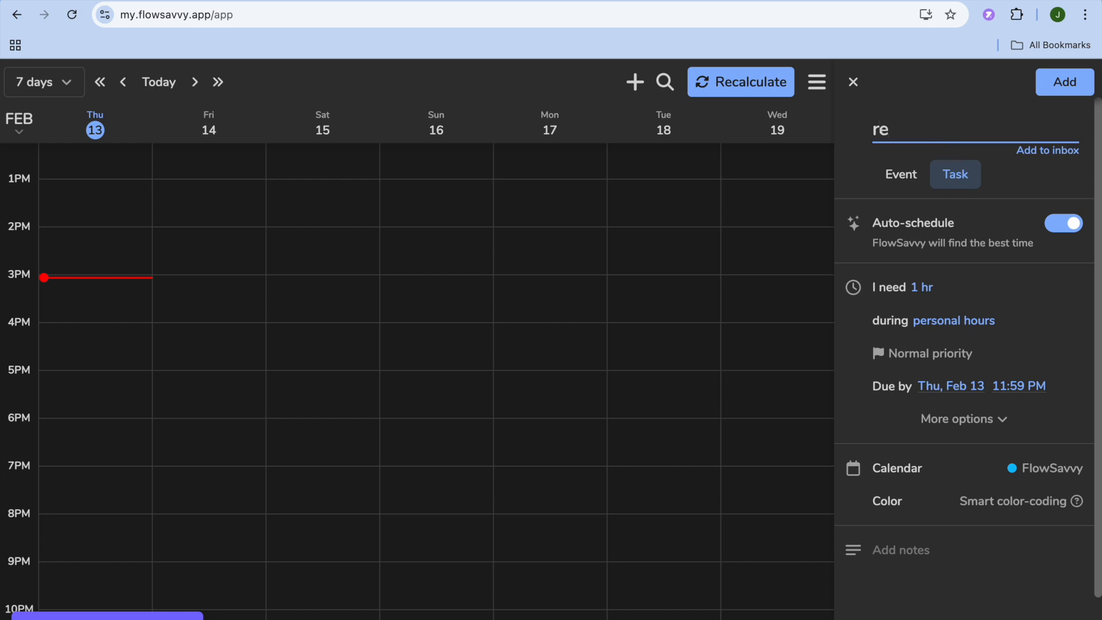
text(cord video)
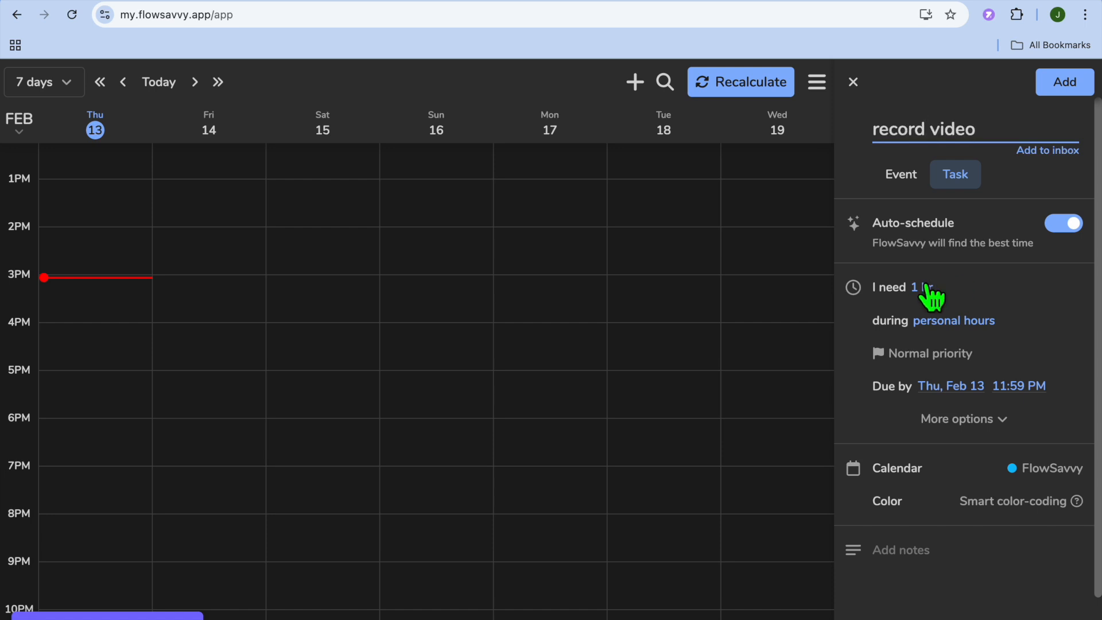
click(924, 287)
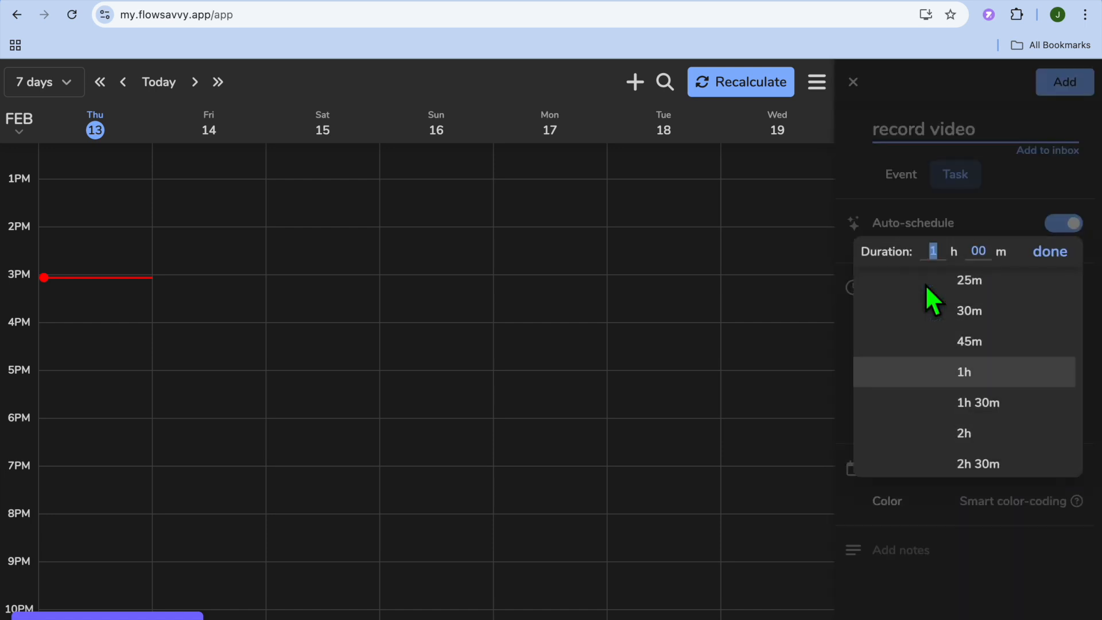
click(1050, 251)
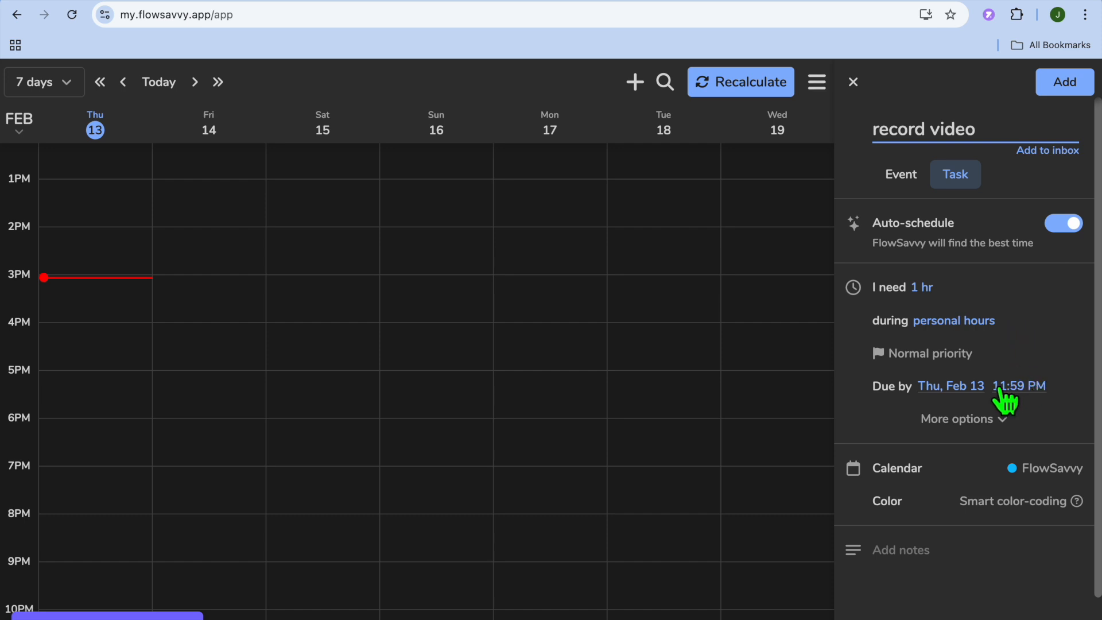
Make 'record video' due Fri, Feb 14, and check under More options that it can start now.
click(971, 388)
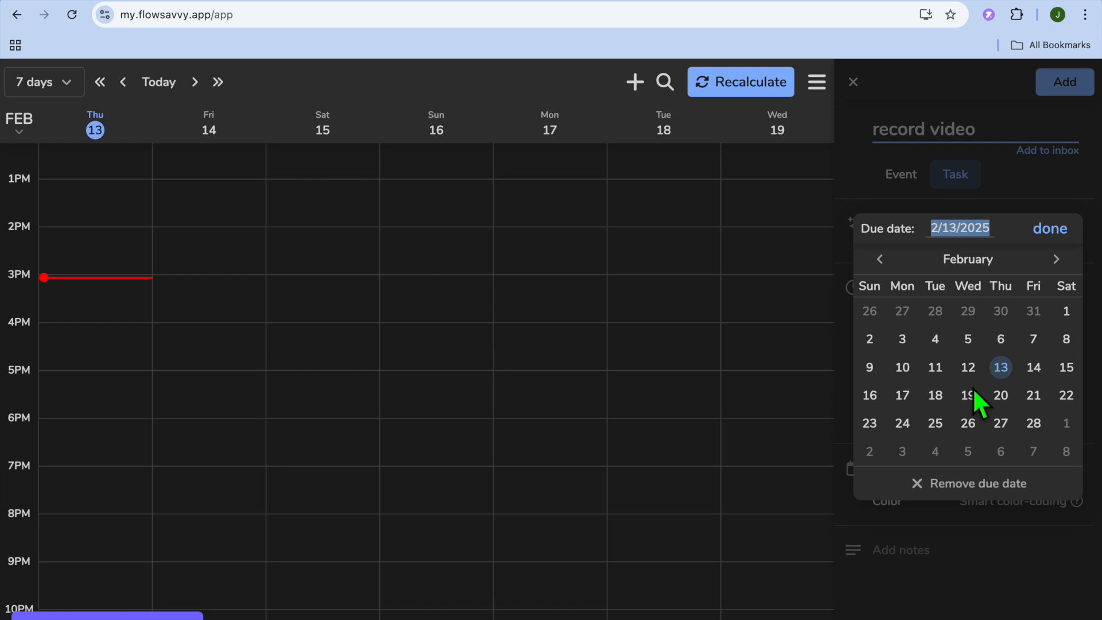
click(1063, 372)
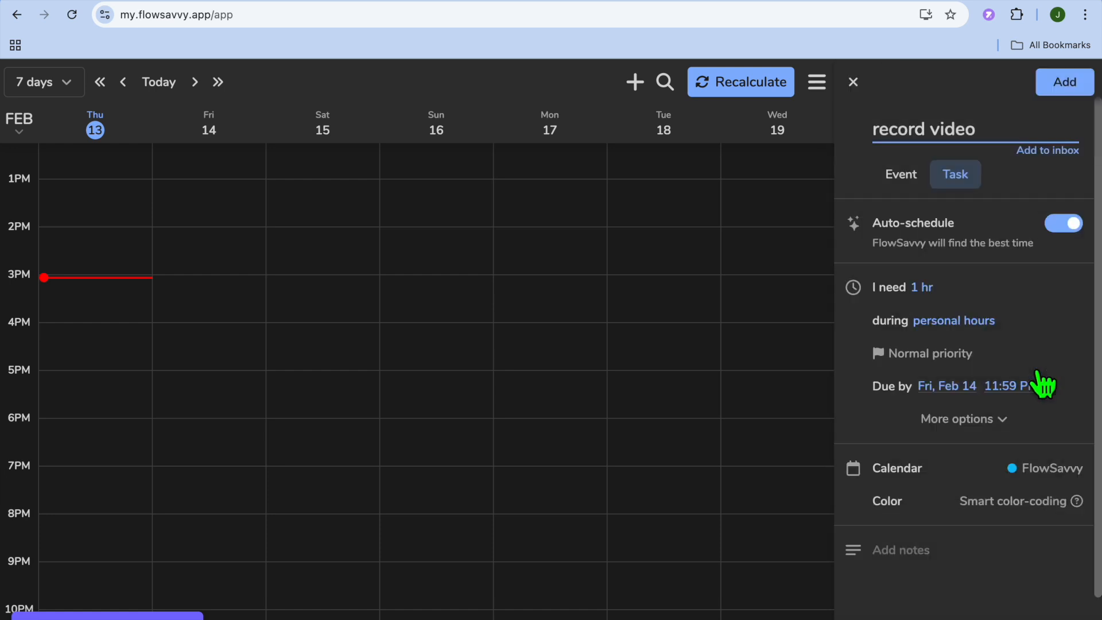
click(1001, 422)
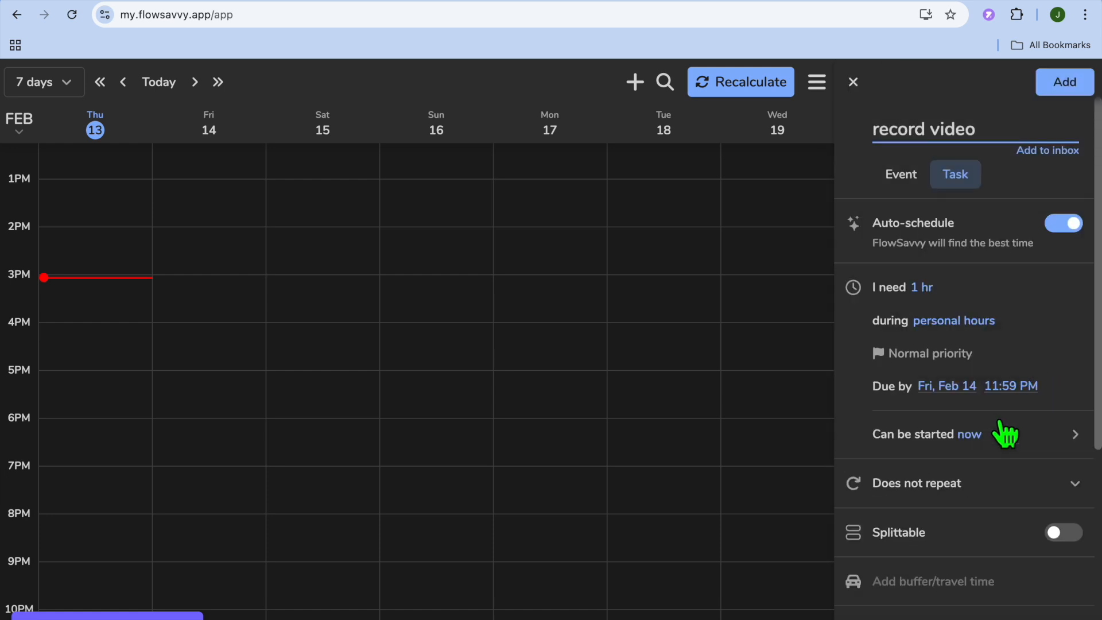
scroll(1003, 425, down, 3)
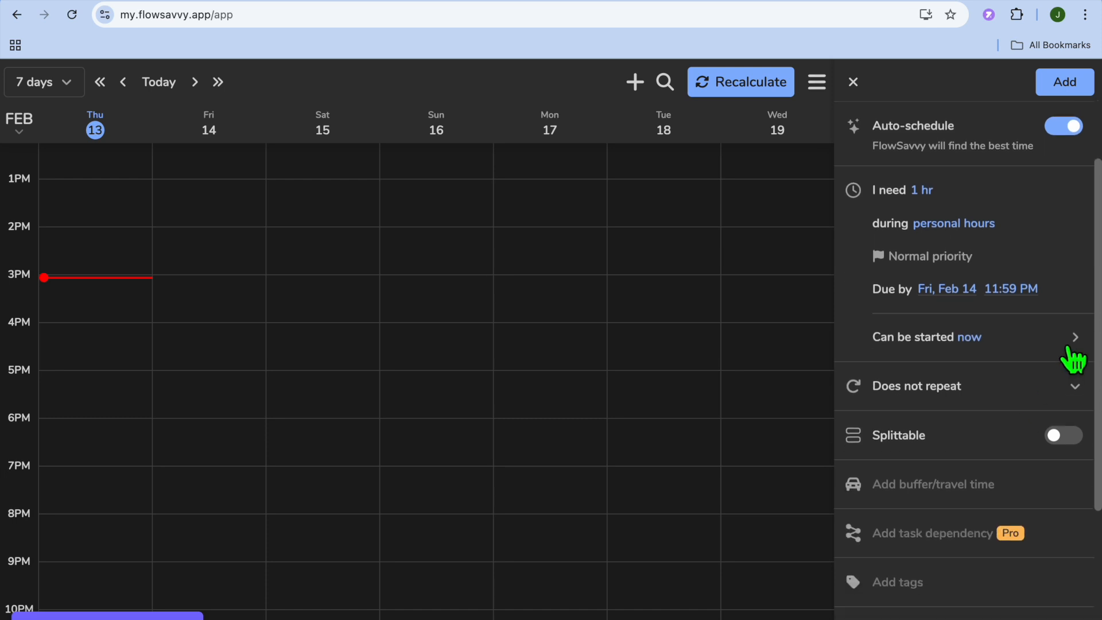
click(1006, 348)
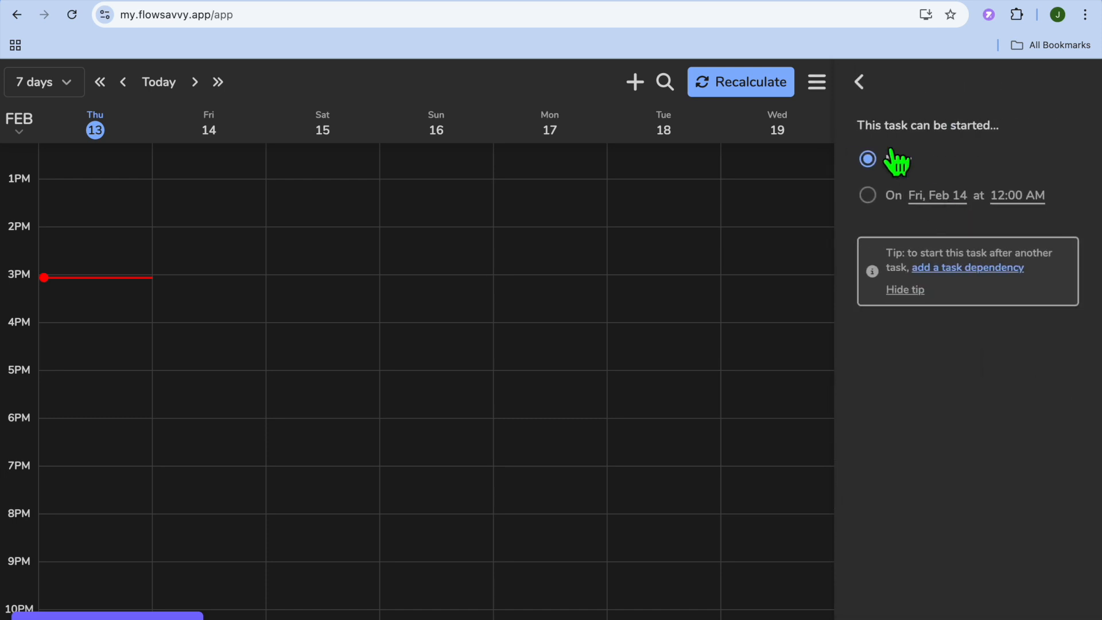
click(861, 83)
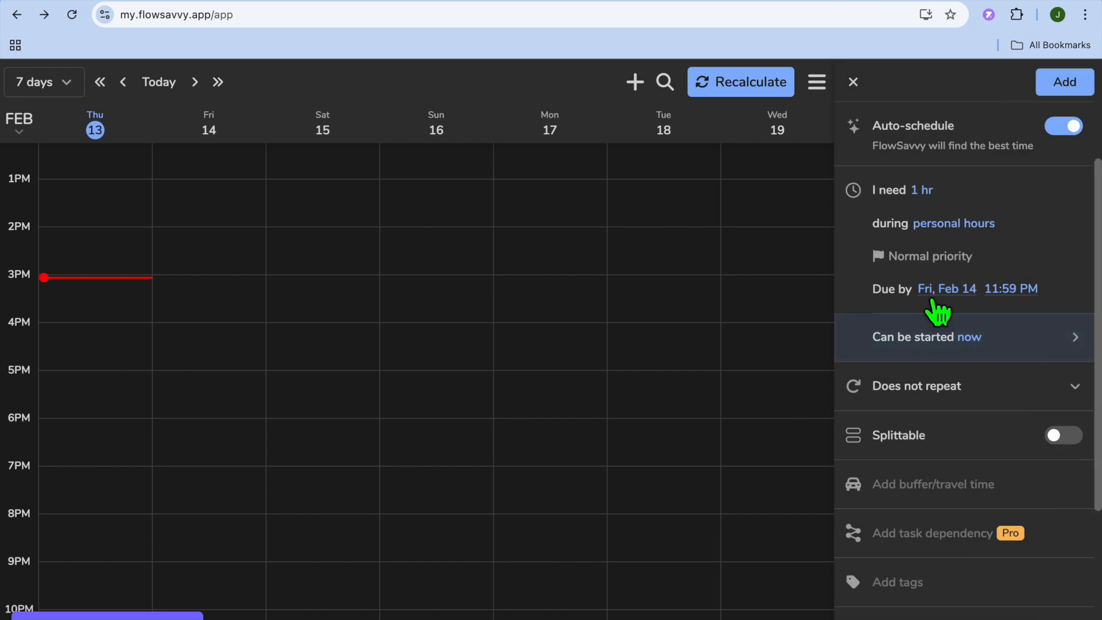
scroll(942, 316, down, 1)
scroll(942, 319, down, 1)
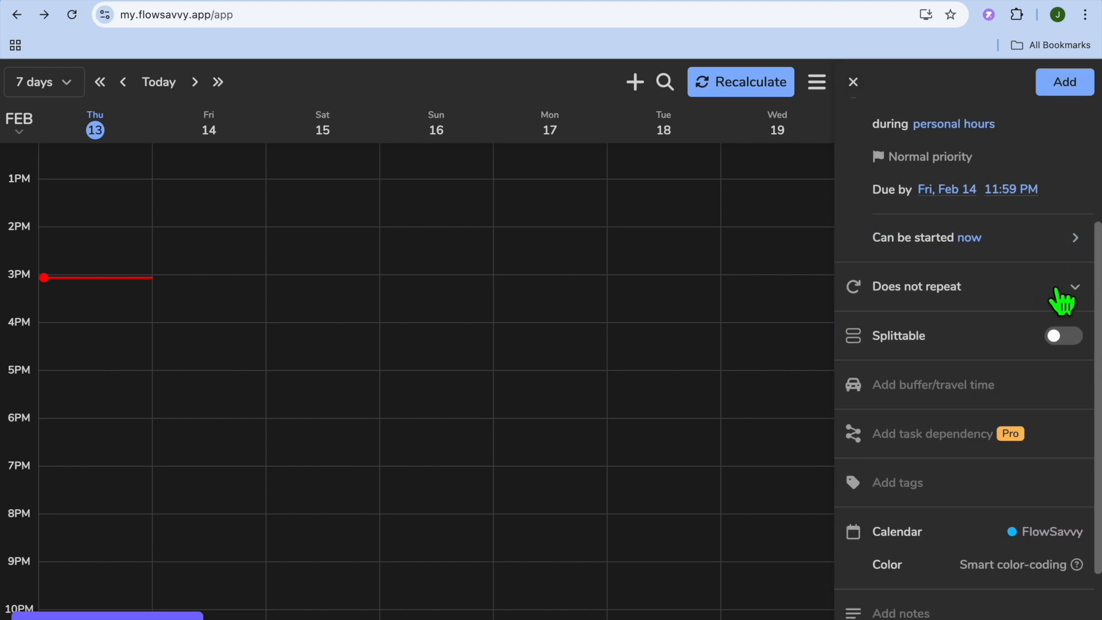
click(1059, 293)
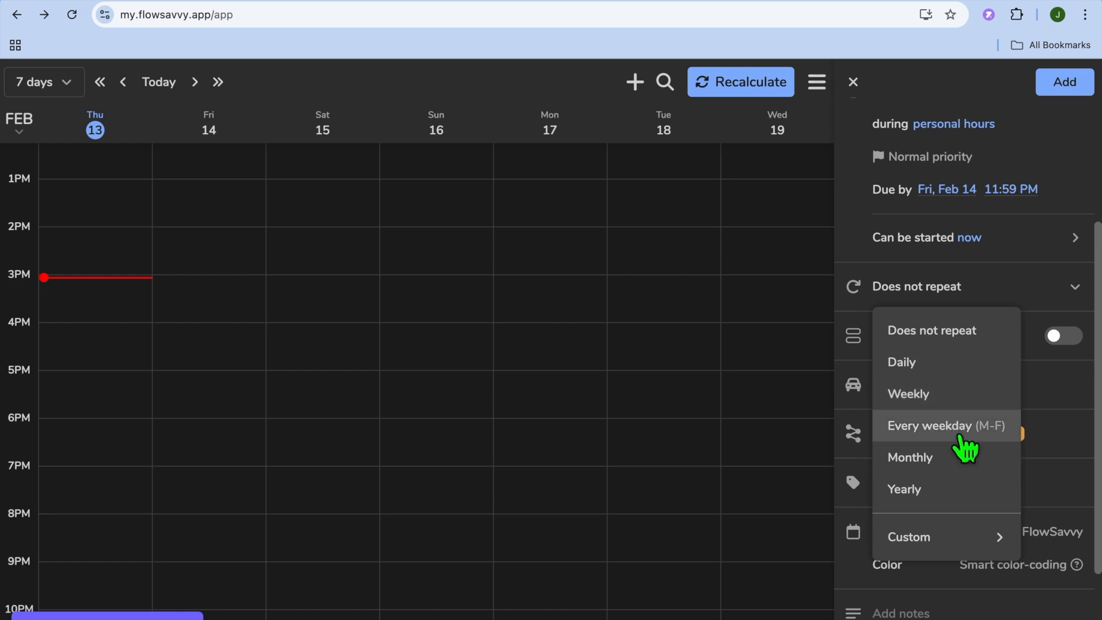
click(1073, 290)
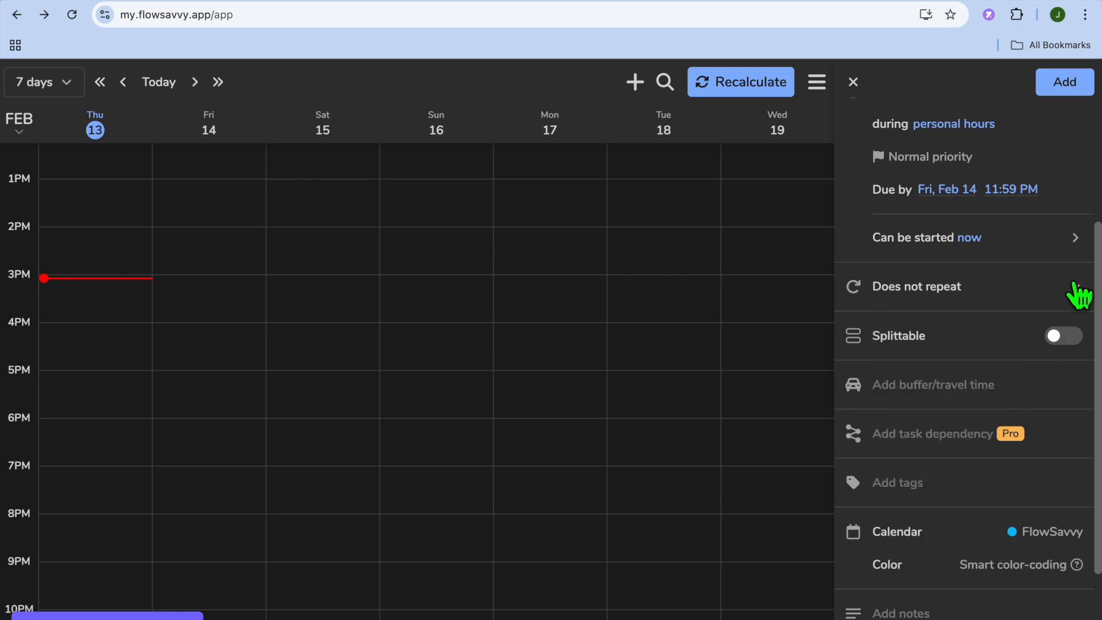
scroll(987, 396, down, 2)
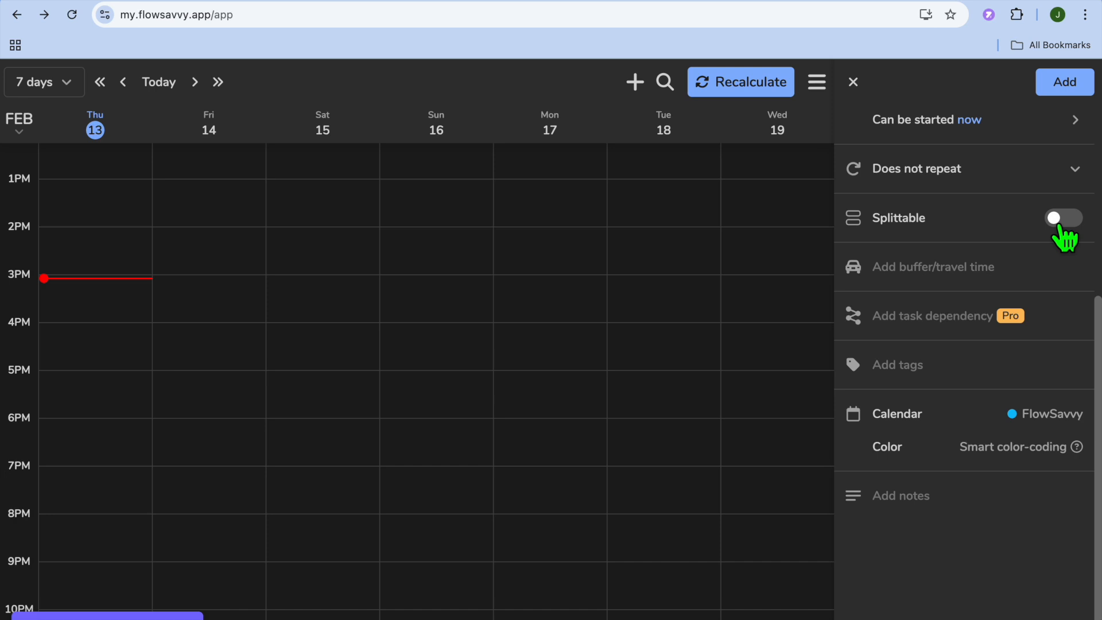
scroll(1059, 225, up, 1)
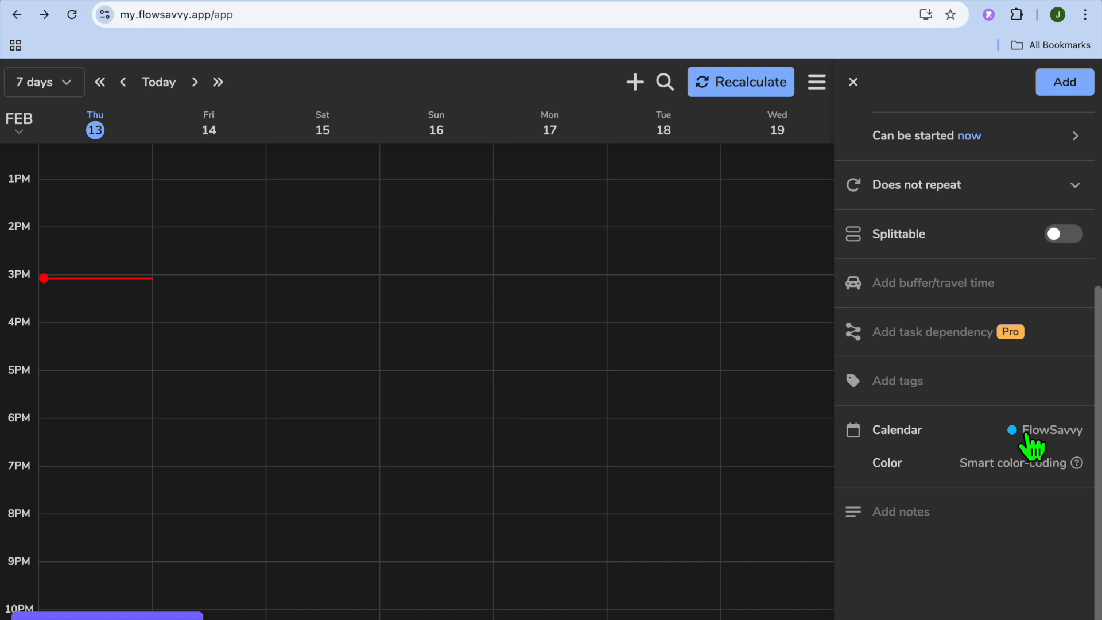
scroll(1031, 447, up, 5)
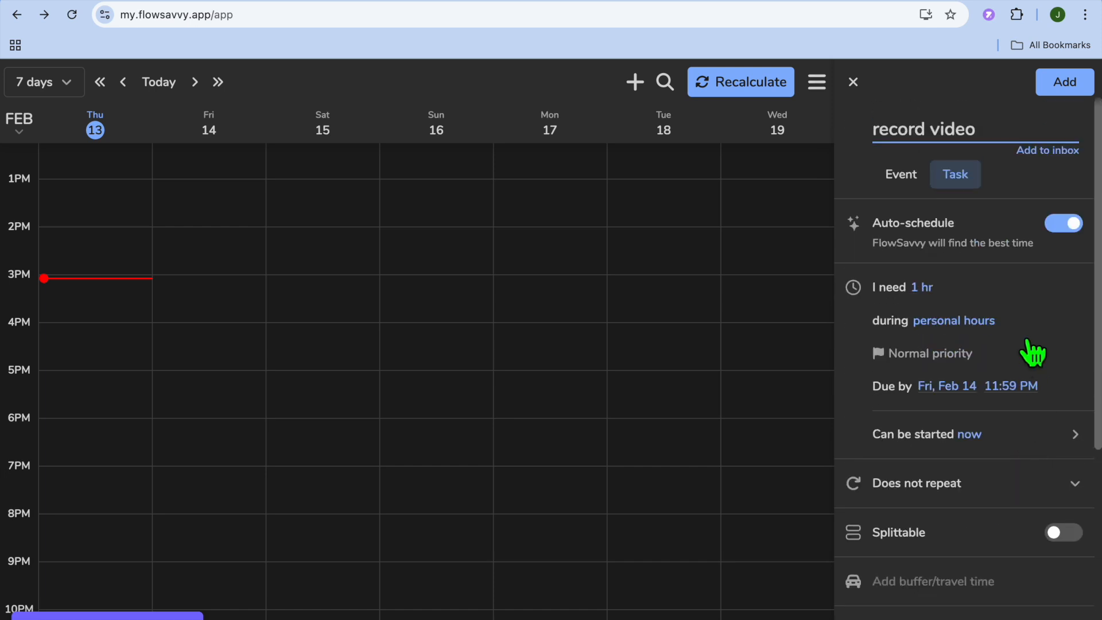
Add the 'record video' task, scheduling it Thu, Feb 13, 3:05–4:05 PM.
click(1071, 90)
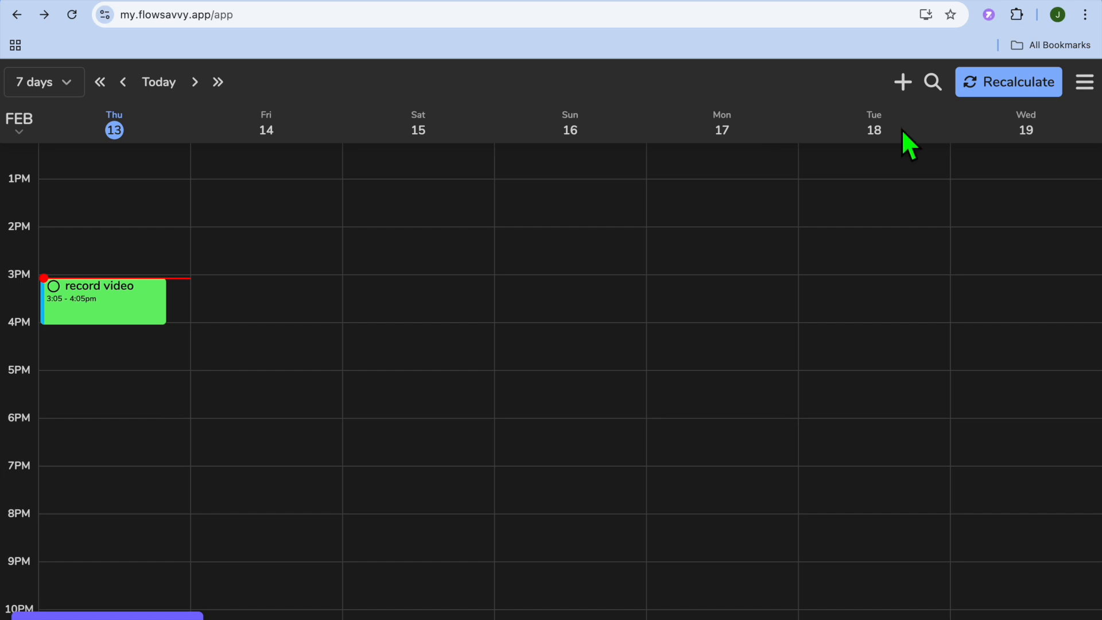
click(1085, 86)
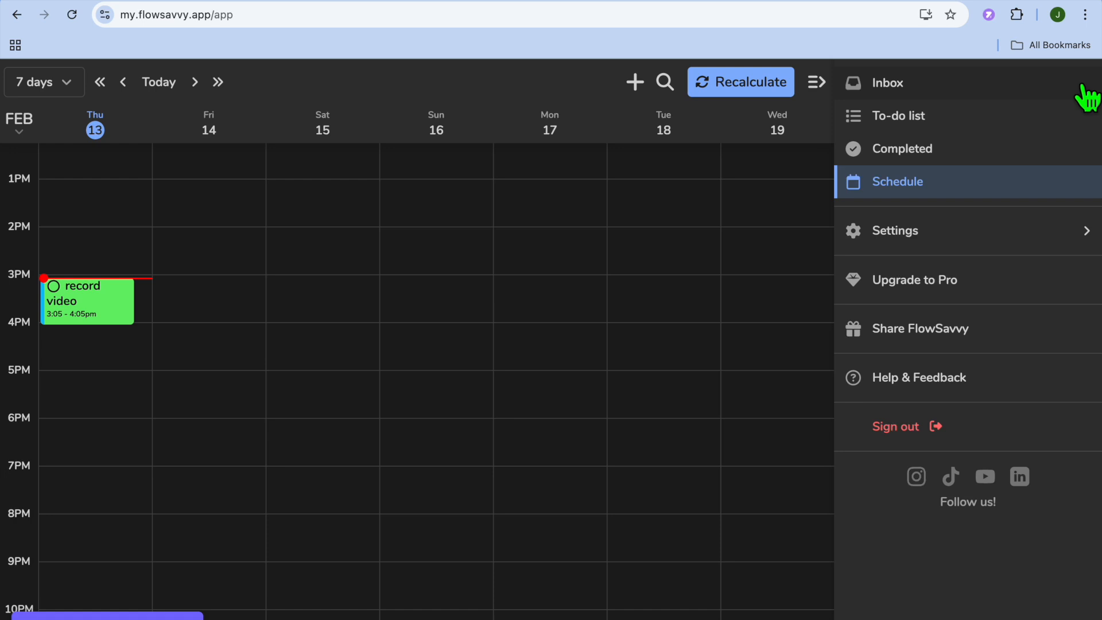
Switch to the to-do list showing 'record video' due Feb 14, 11:59pm.
click(917, 118)
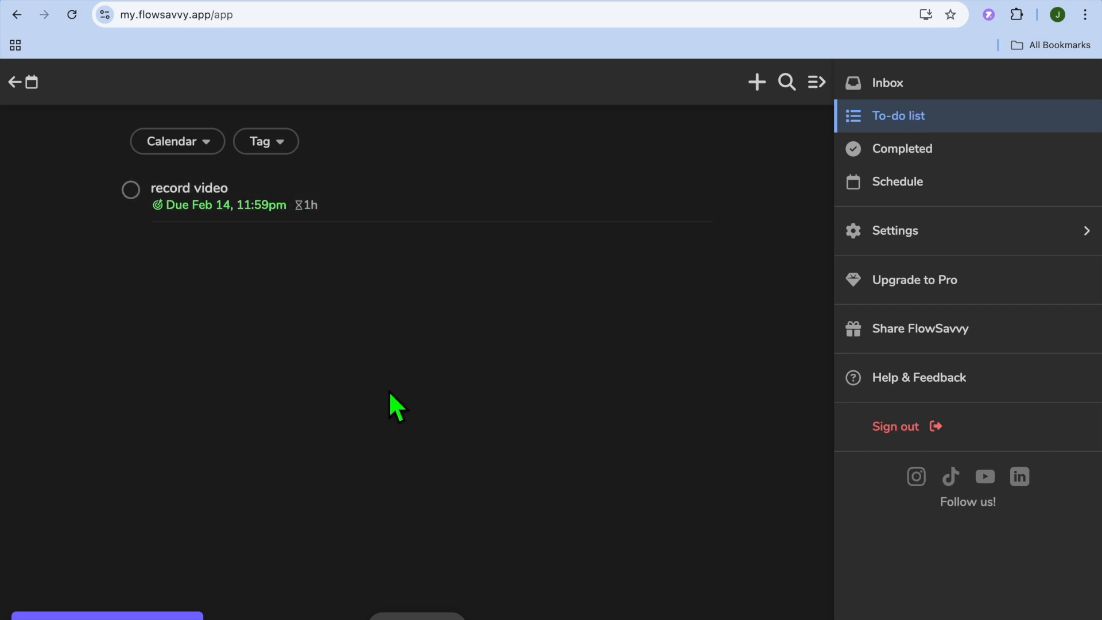
click(757, 83)
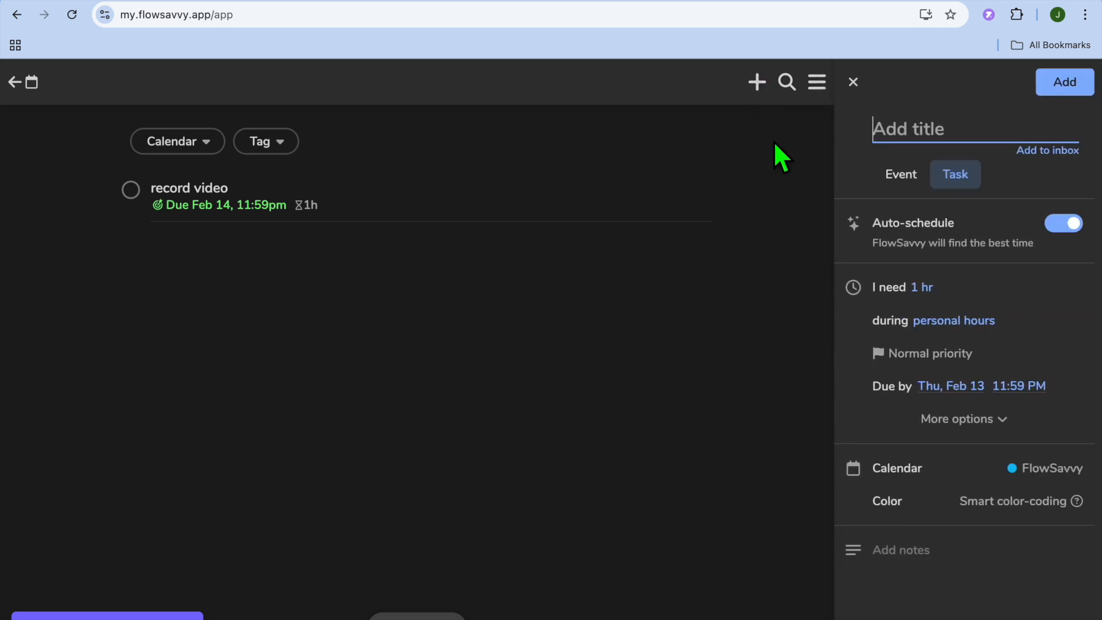
Toggle the new item between Event and Task, then discard it to show the main menu.
click(903, 175)
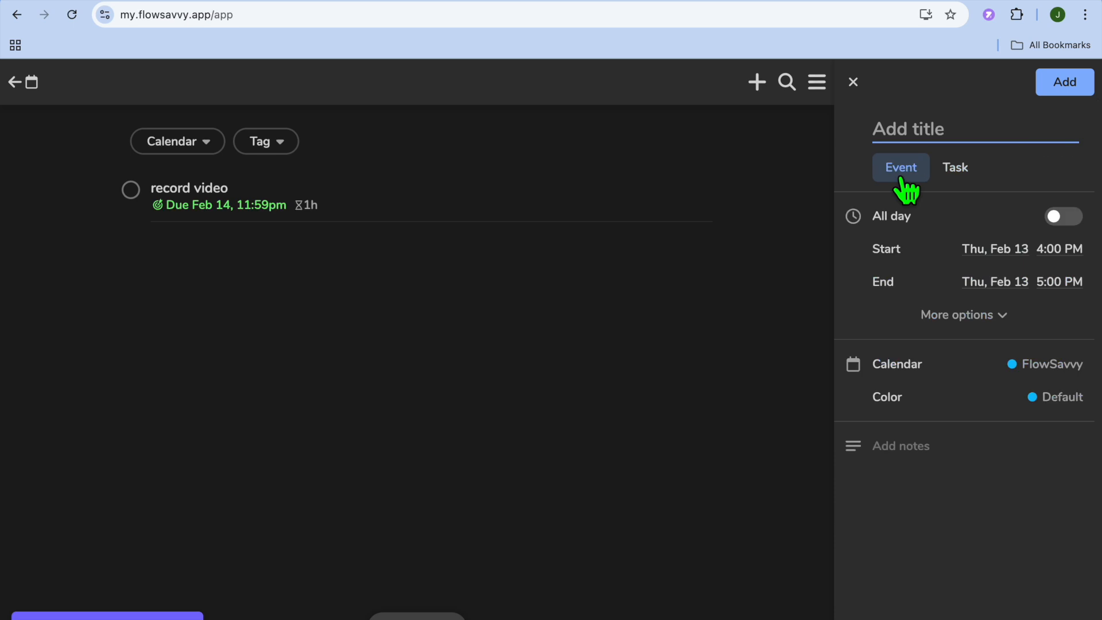
click(954, 172)
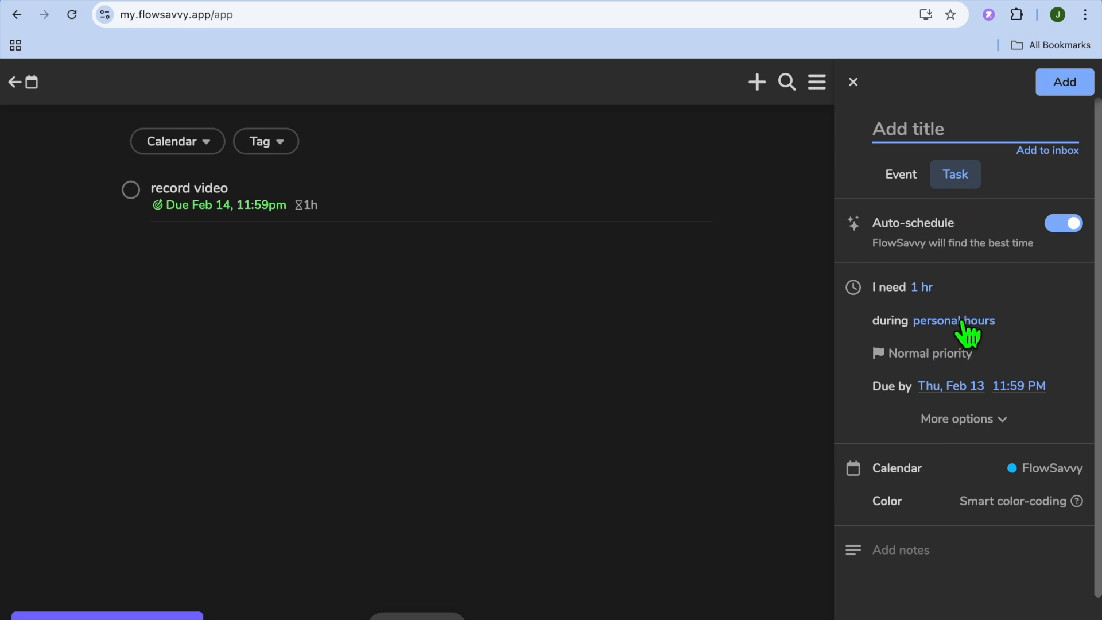
click(853, 81)
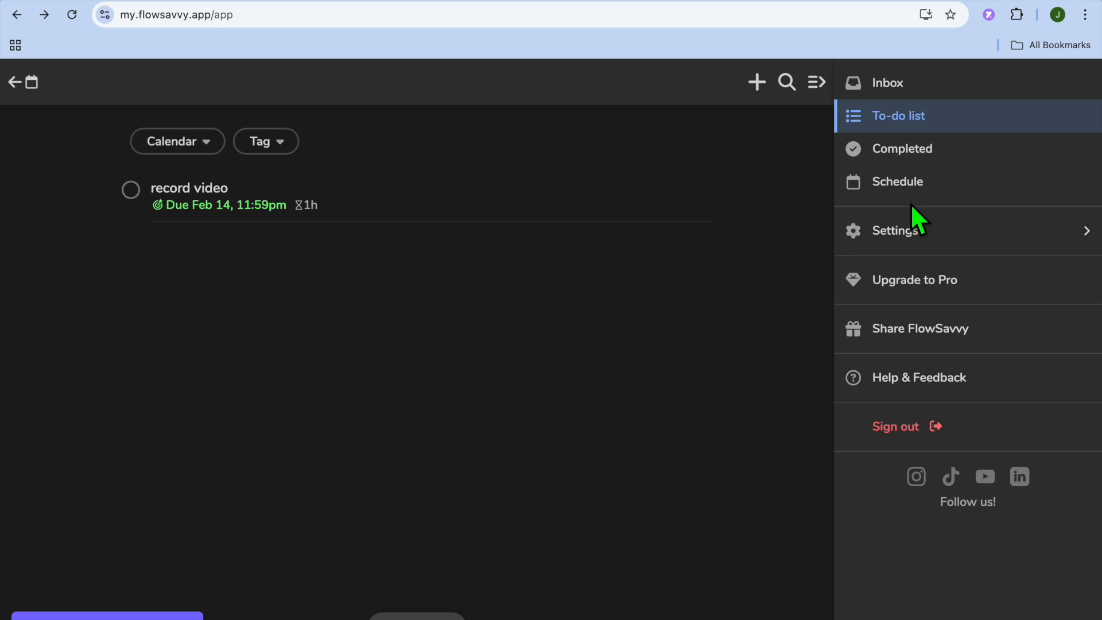
Open Settings > Scheduling hours and view personal hours, 8:00 AM–10:00 PM daily.
click(902, 241)
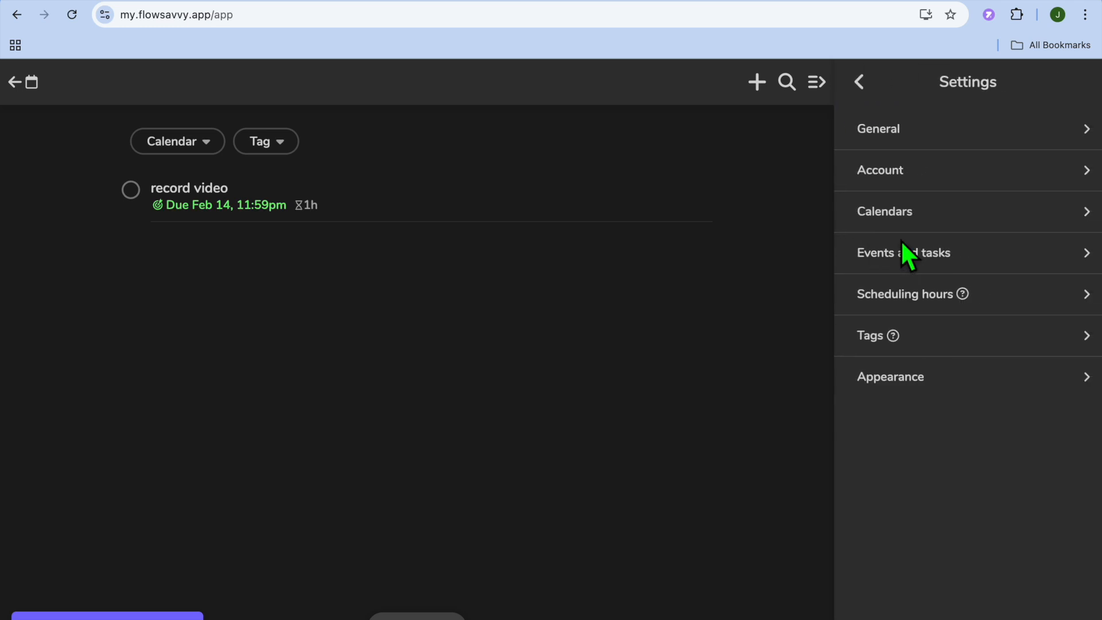
click(921, 296)
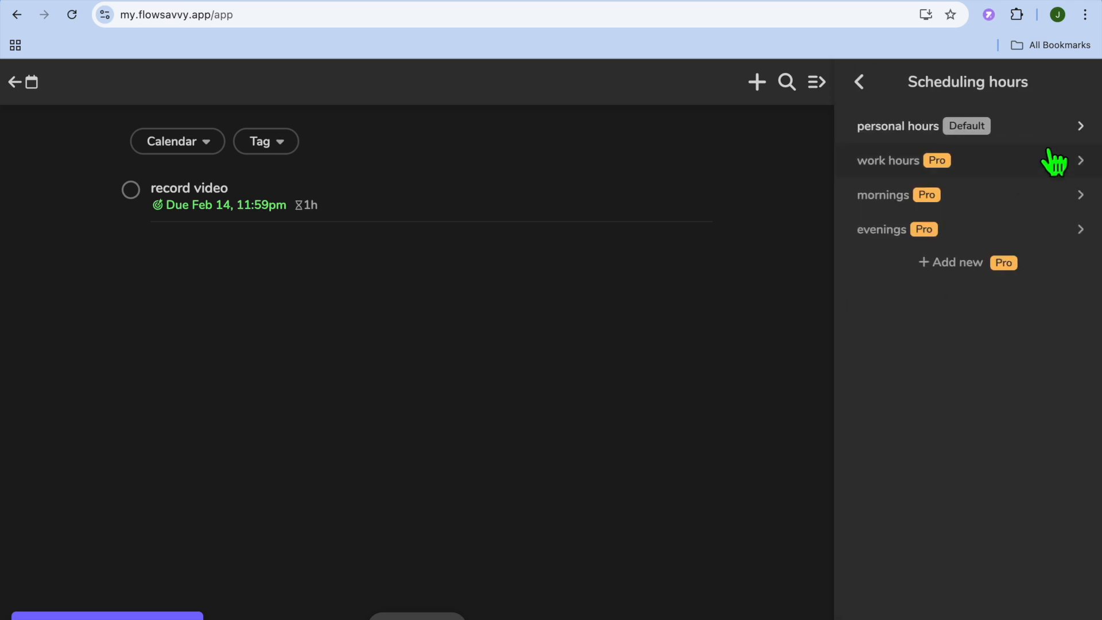
click(1053, 127)
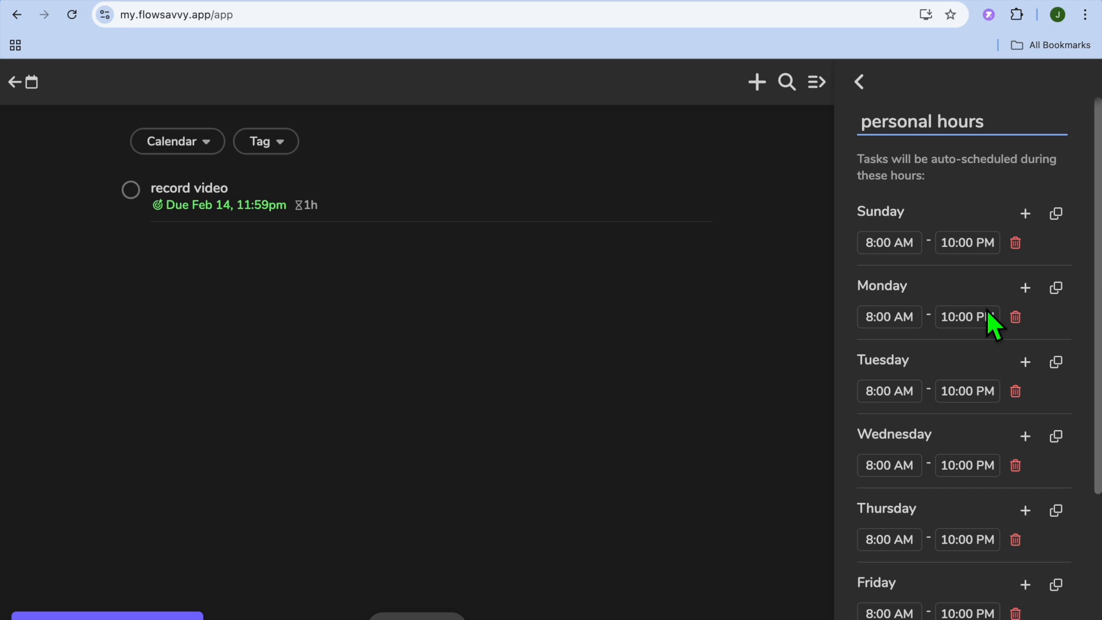
Make work hours the default scheduling hours and review its weekday schedule.
click(860, 82)
click(888, 168)
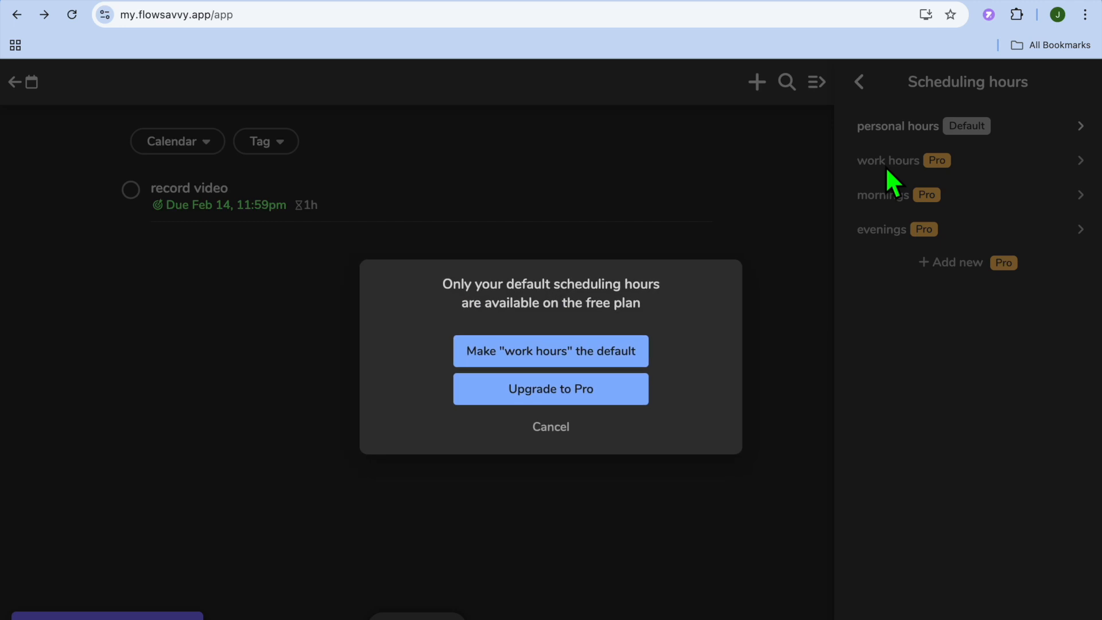
click(602, 359)
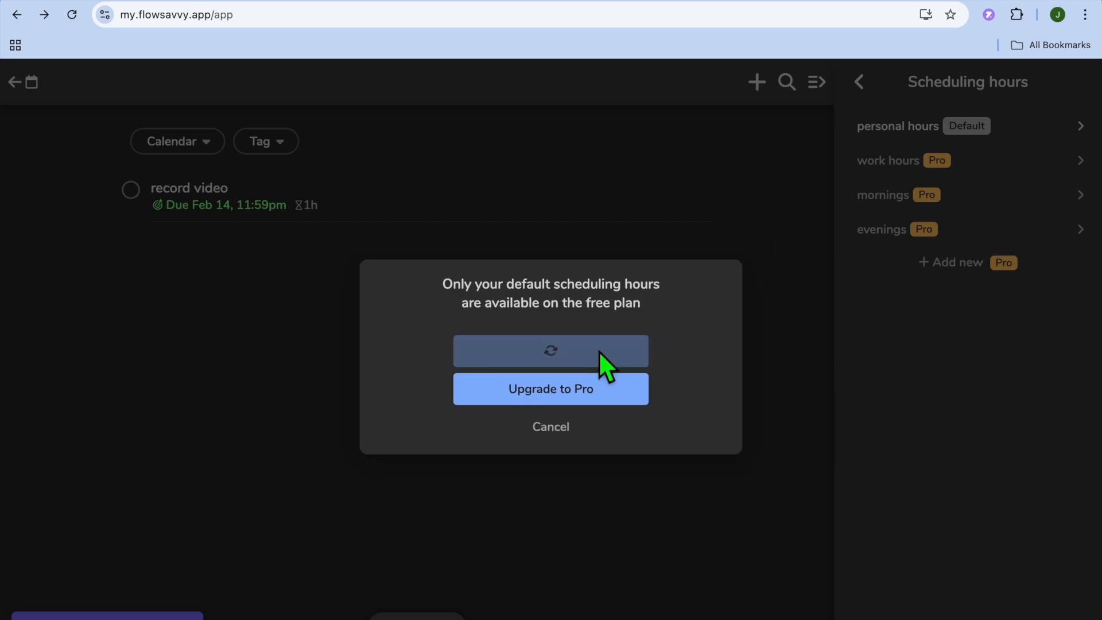
click(1000, 164)
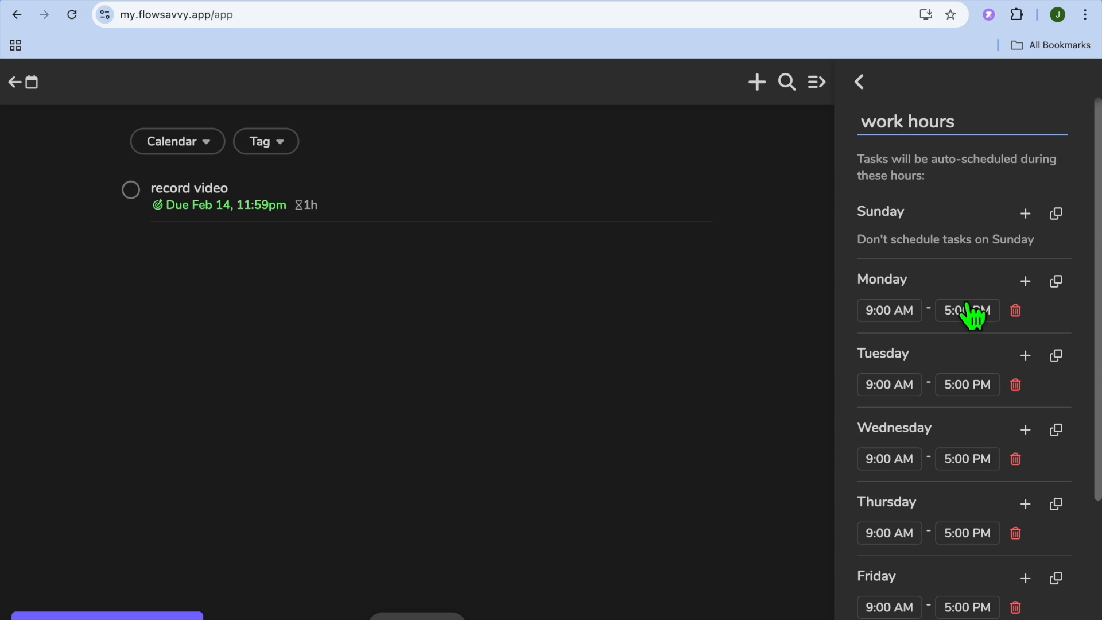
Back out of the scheduling hours settings to the main navigation menu.
click(859, 82)
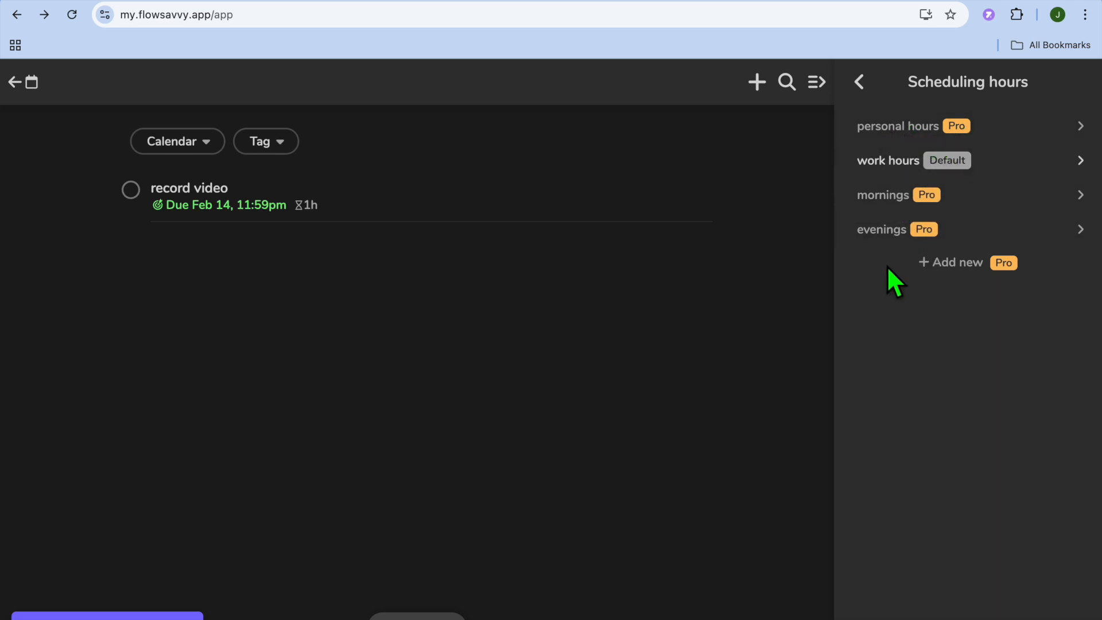
click(860, 82)
click(860, 82)
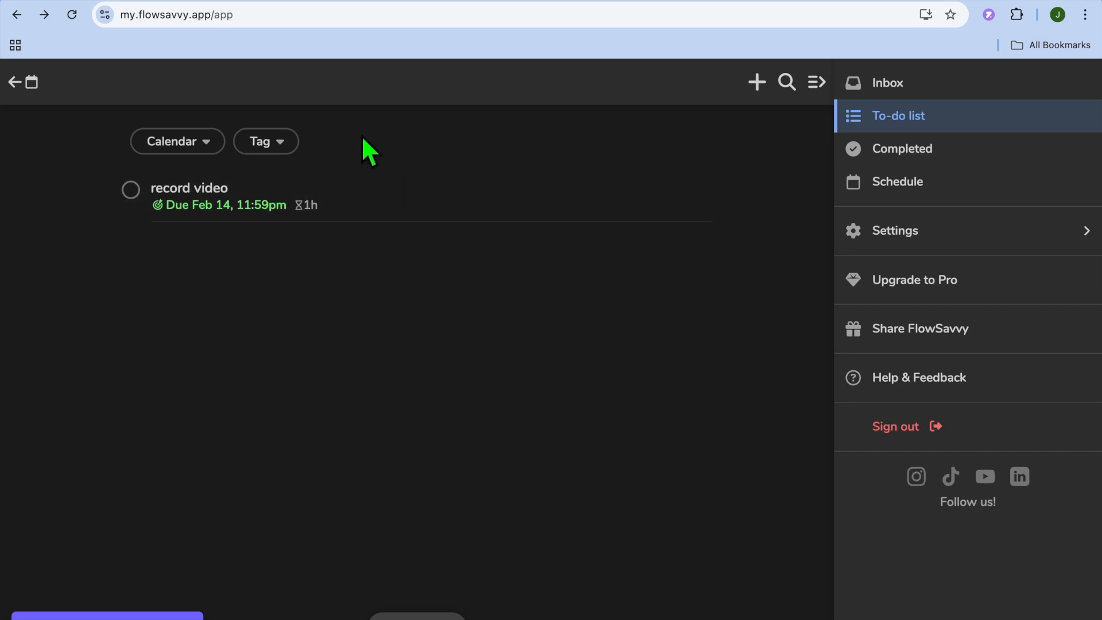
Switch to the 7-day Schedule calendar and open the 'record video' task's details.
click(17, 81)
click(20, 83)
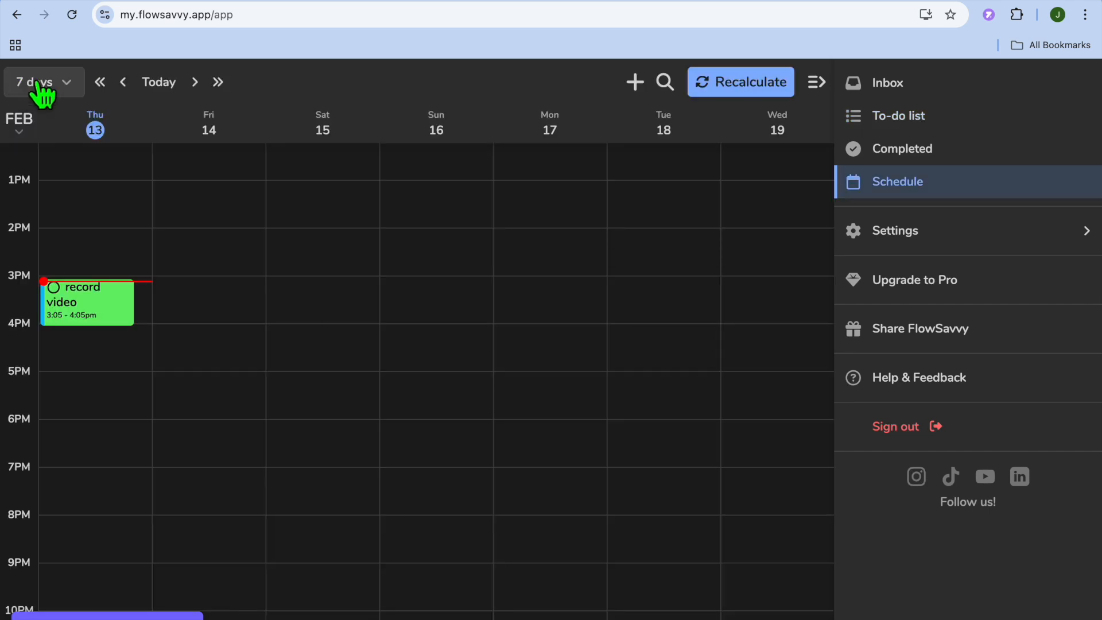
click(103, 316)
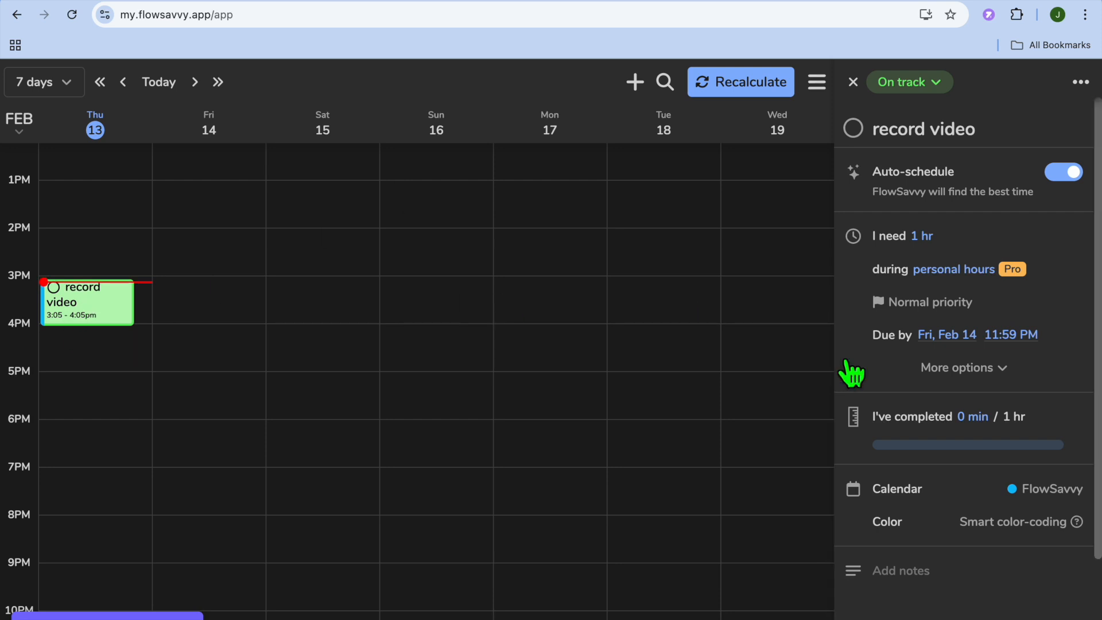
Mark 'record video' completed, 1 hr of 1 hr done, then close its details.
click(914, 428)
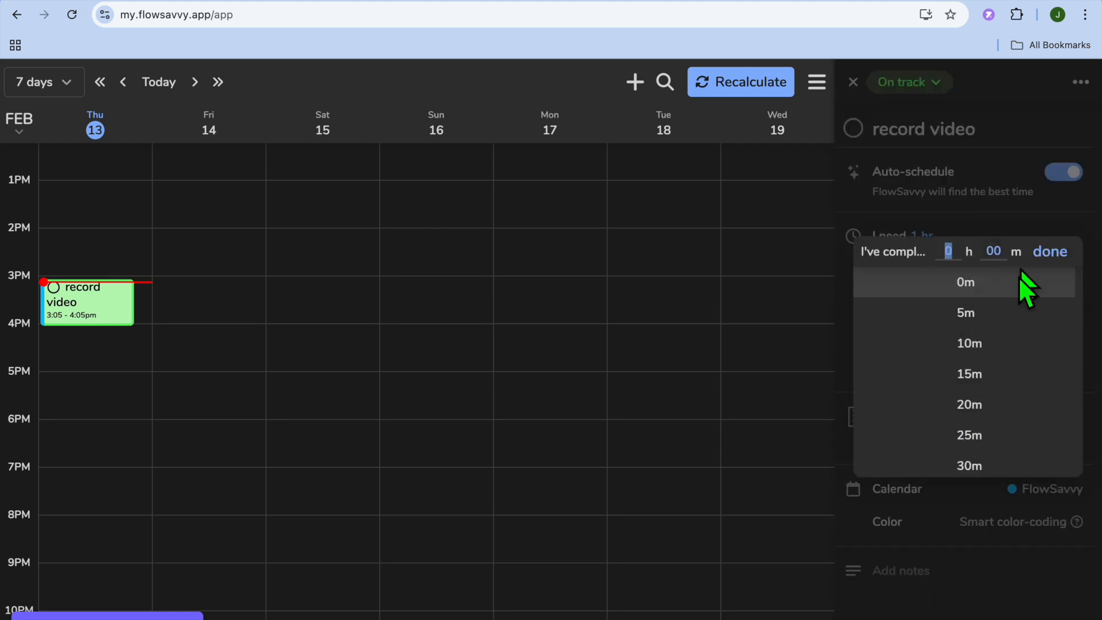
click(1051, 254)
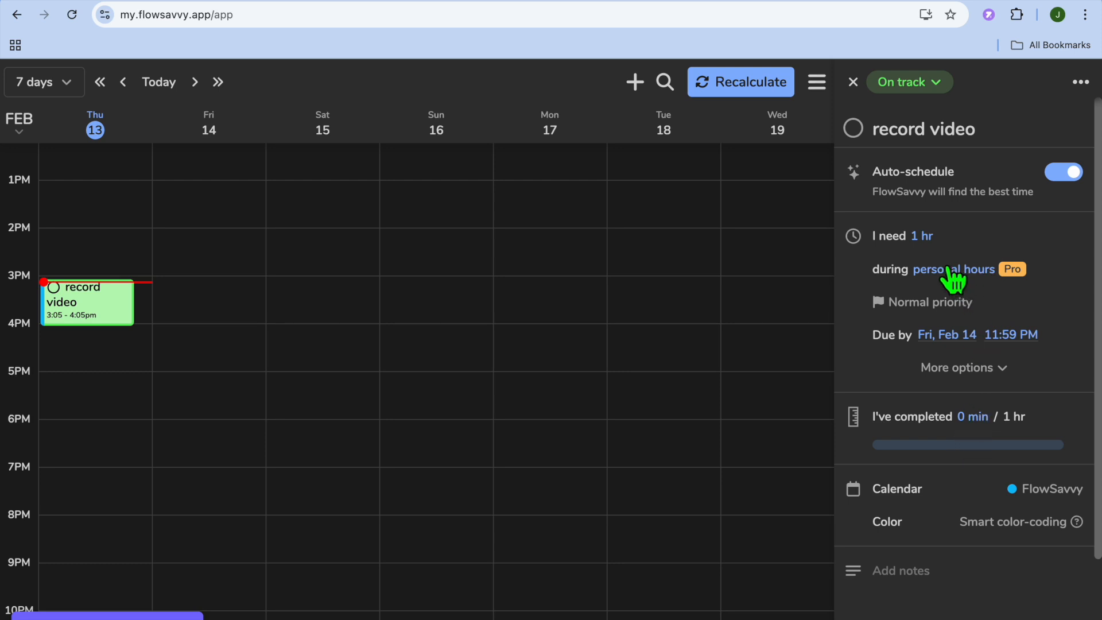
click(854, 128)
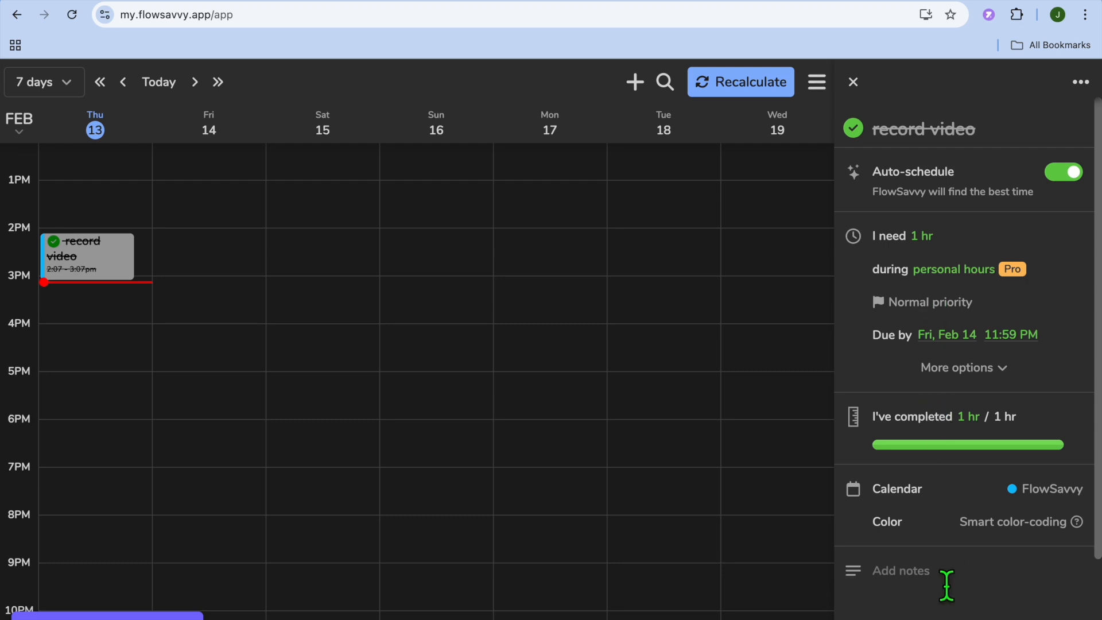
click(920, 586)
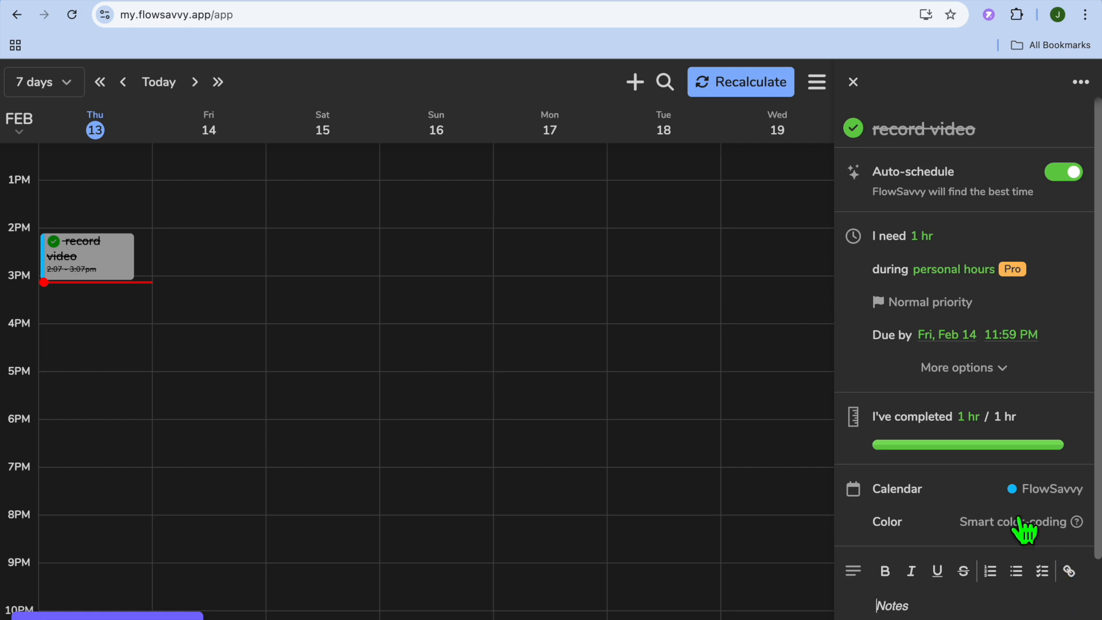
click(852, 84)
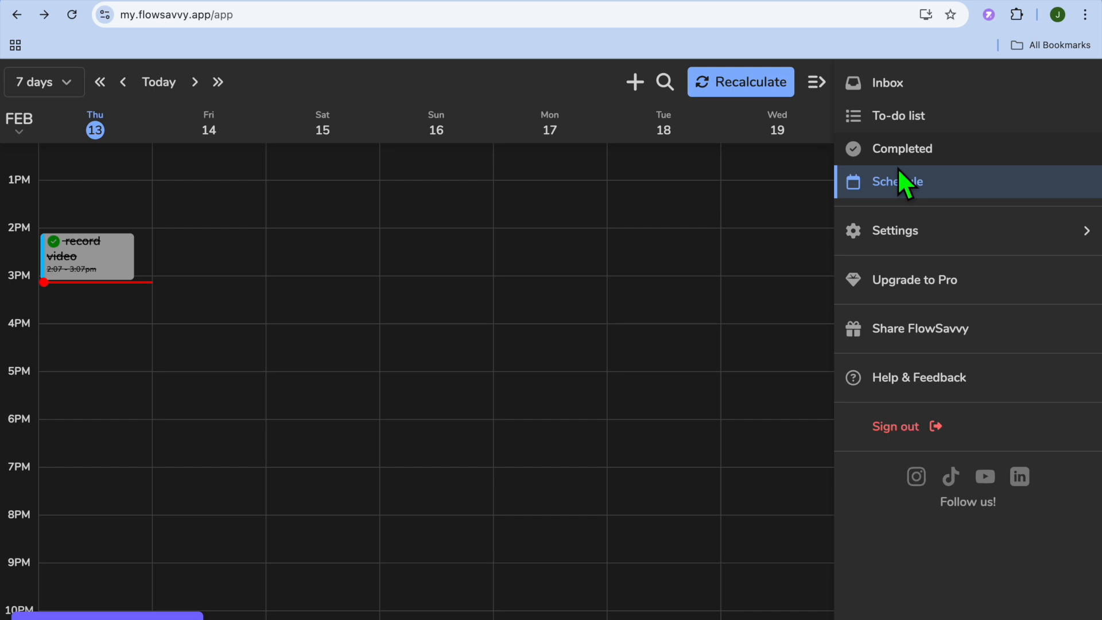
Check the Inbox, return to the 7-day Schedule calendar, and bring up the Settings categories.
click(893, 86)
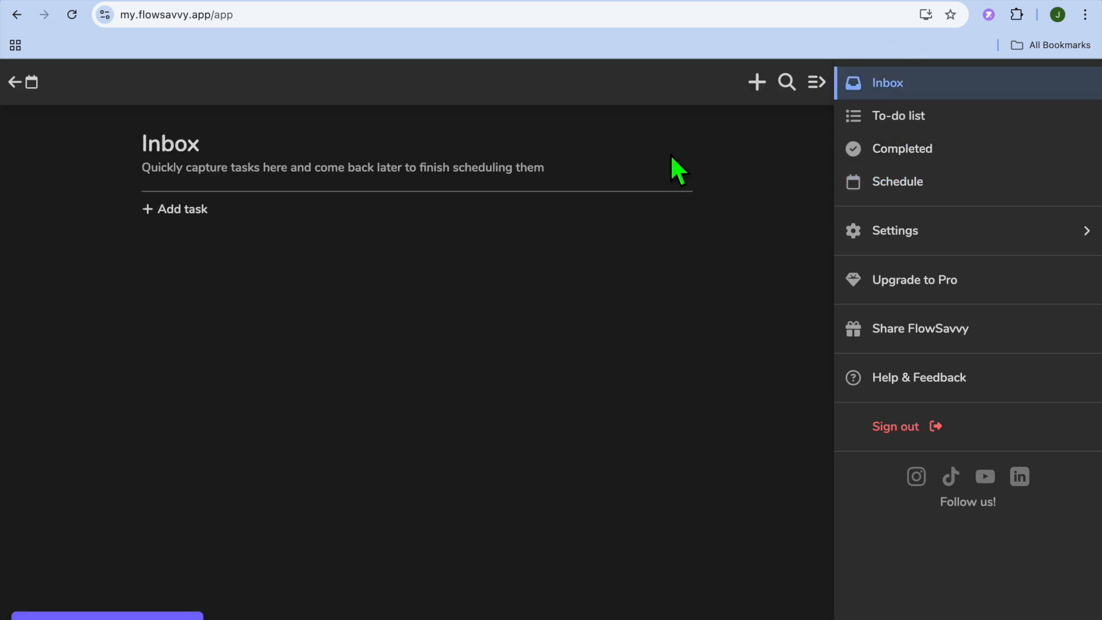
click(930, 189)
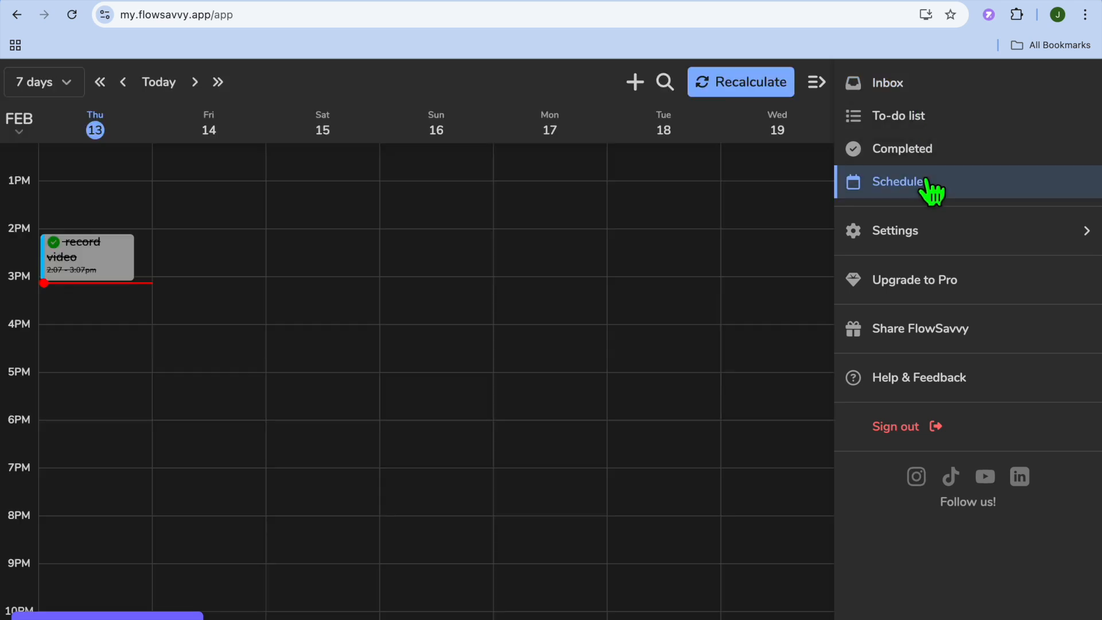
click(957, 230)
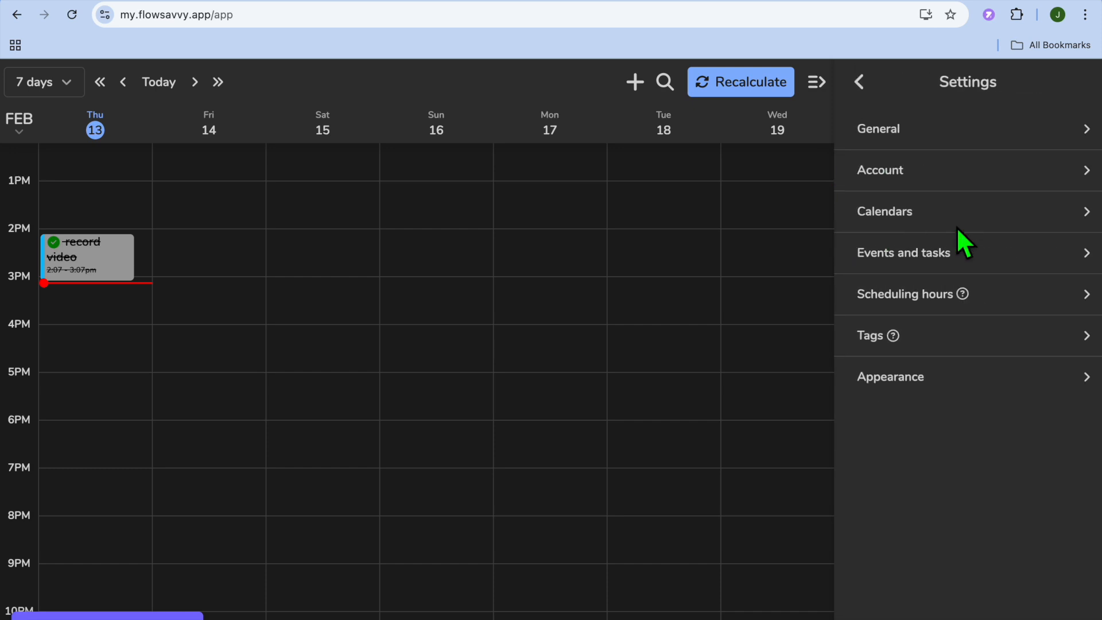
click(929, 221)
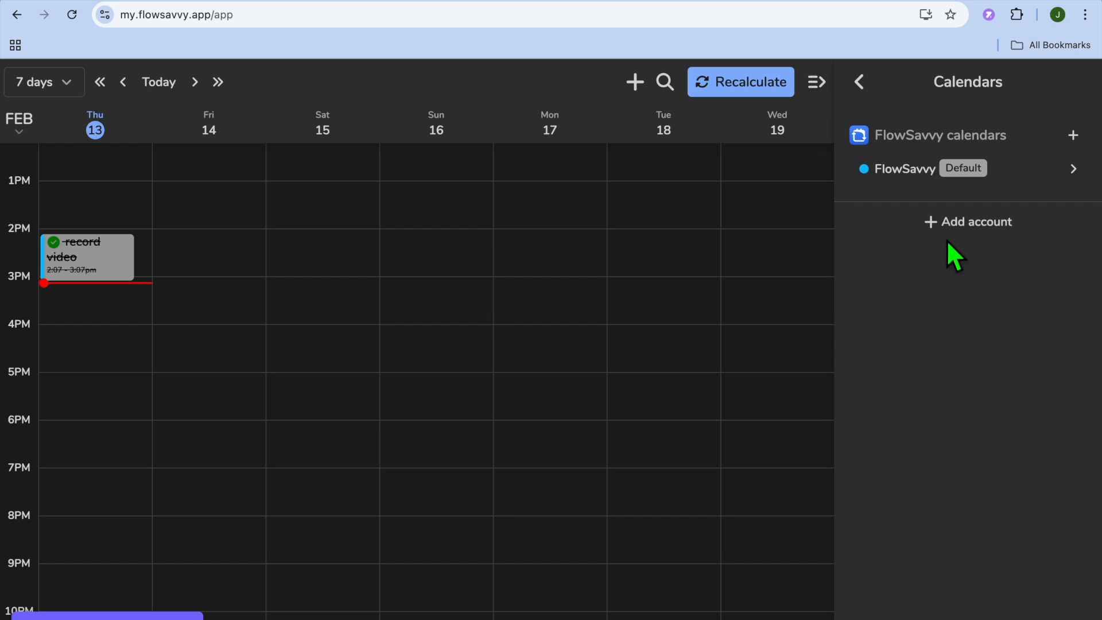
click(954, 225)
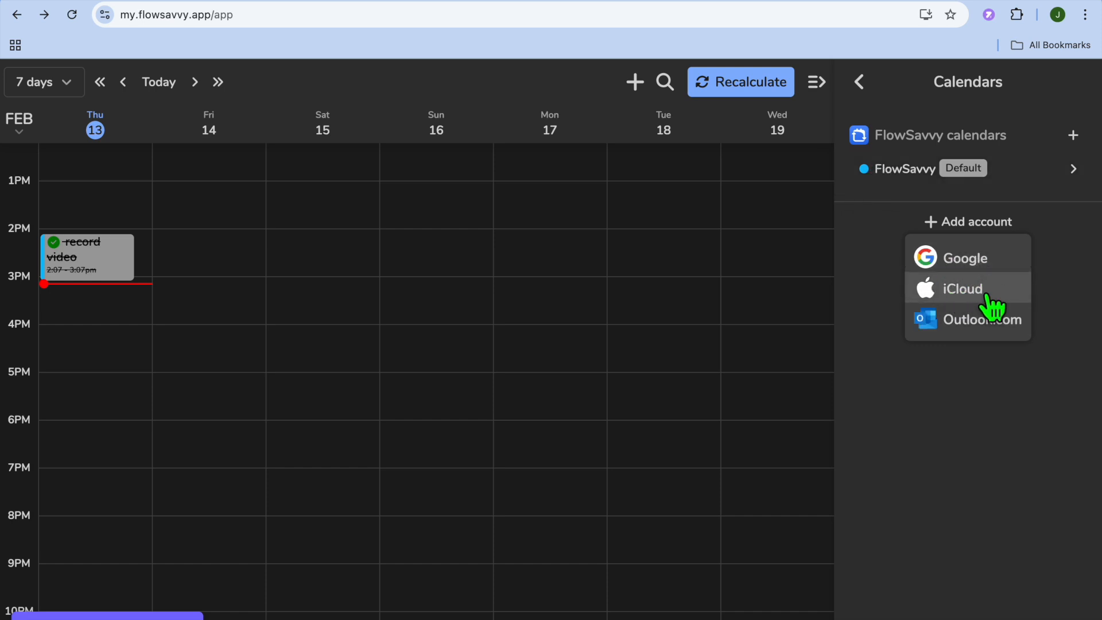
click(870, 226)
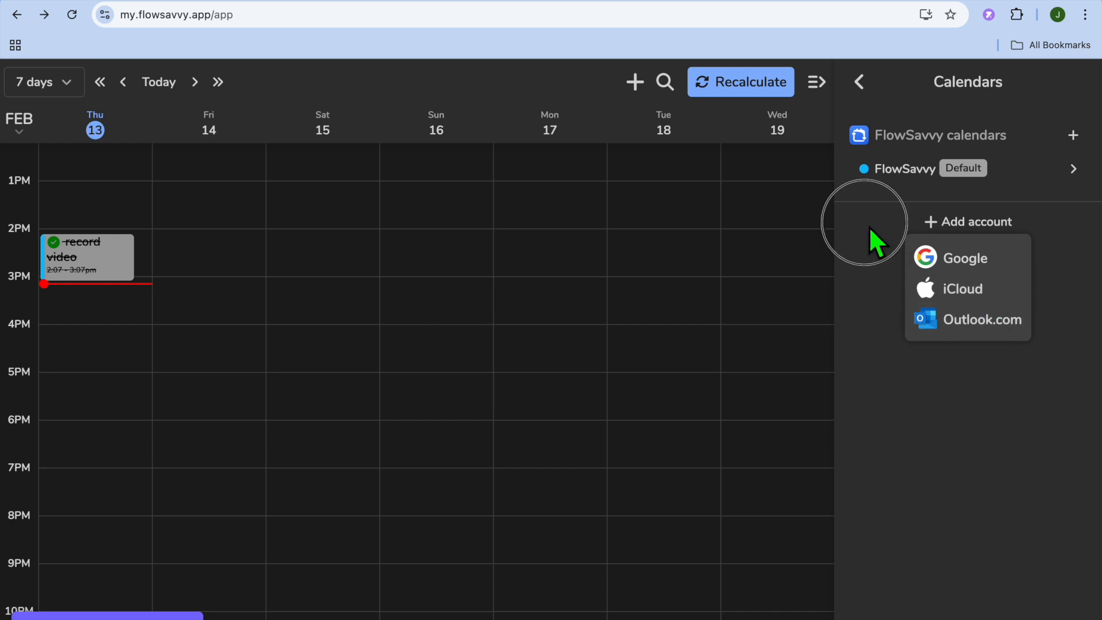
click(859, 82)
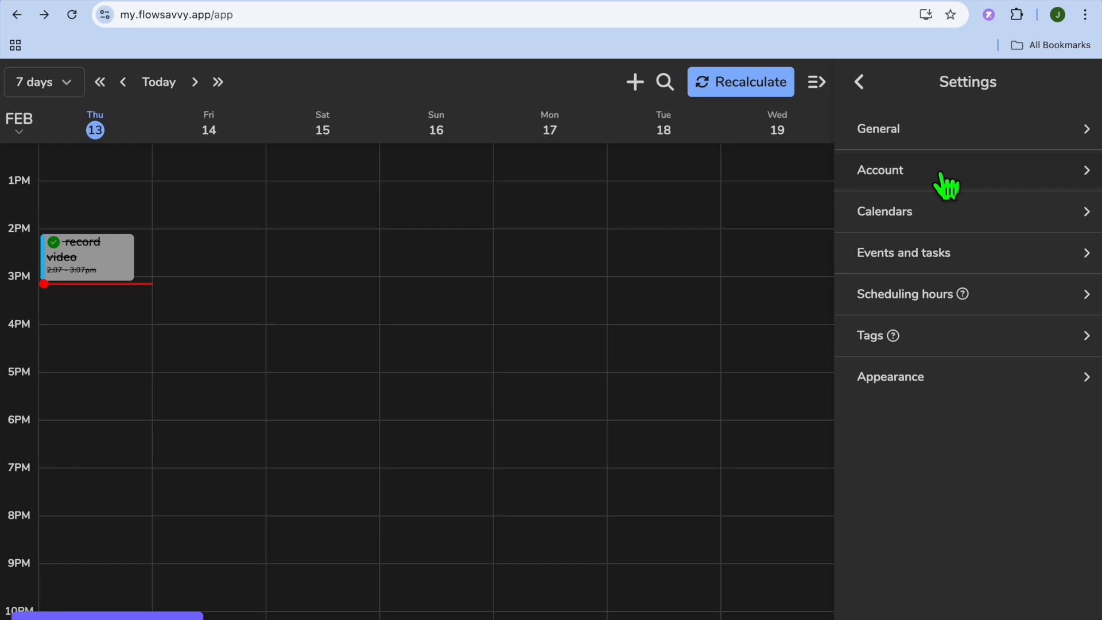
mouse_move(865, 3)
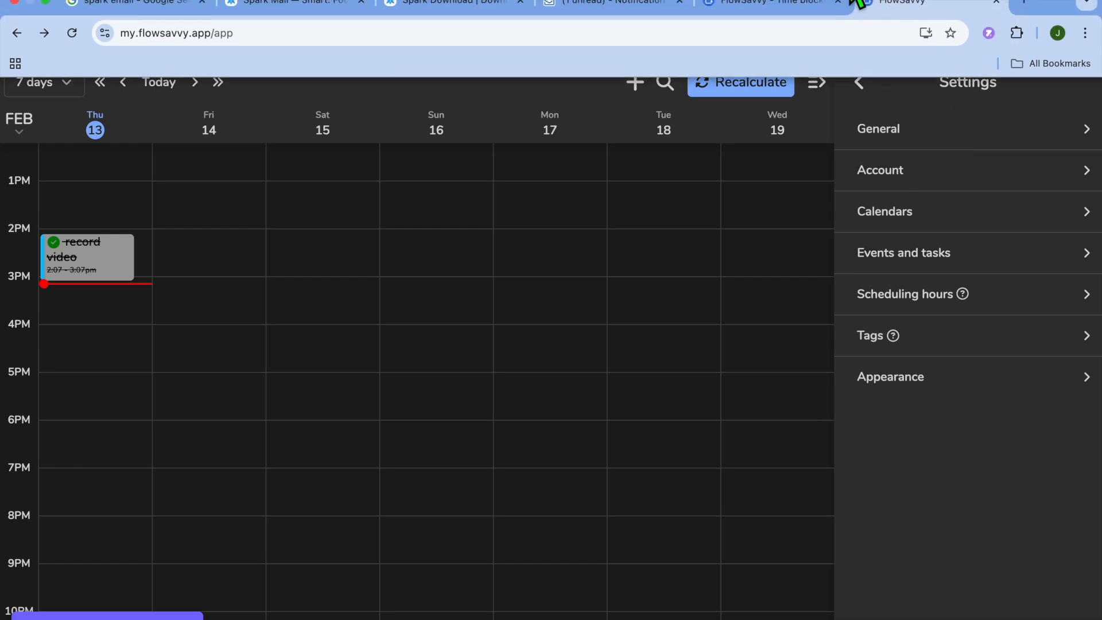